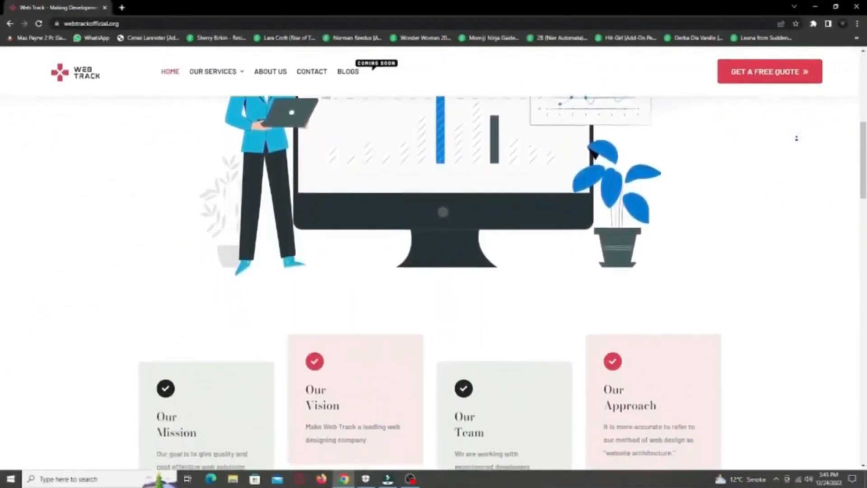
- Scroll the webtrackofficial.org homepage past its cards, services and features to the testimonials
{"action": "scroll", "coordinate": [796, 142], "scroll_direction": "down", "scroll_amount": 7}
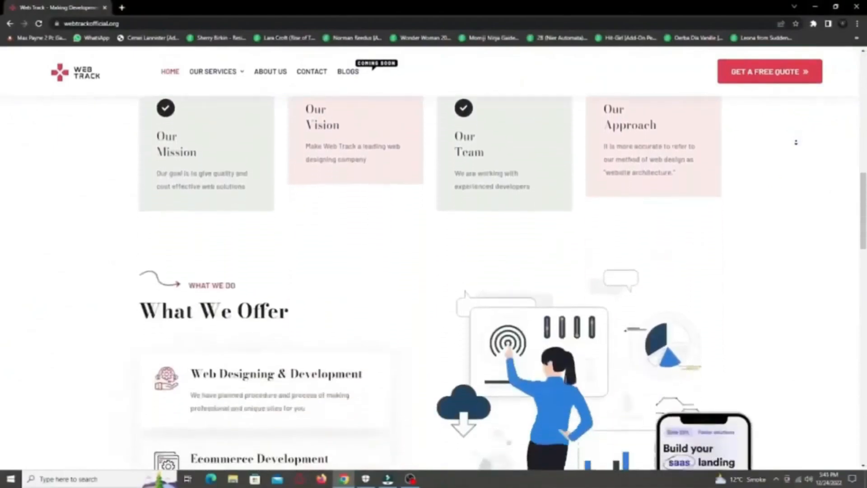
{"action": "scroll", "coordinate": [796, 142], "scroll_direction": "down", "scroll_amount": 7}
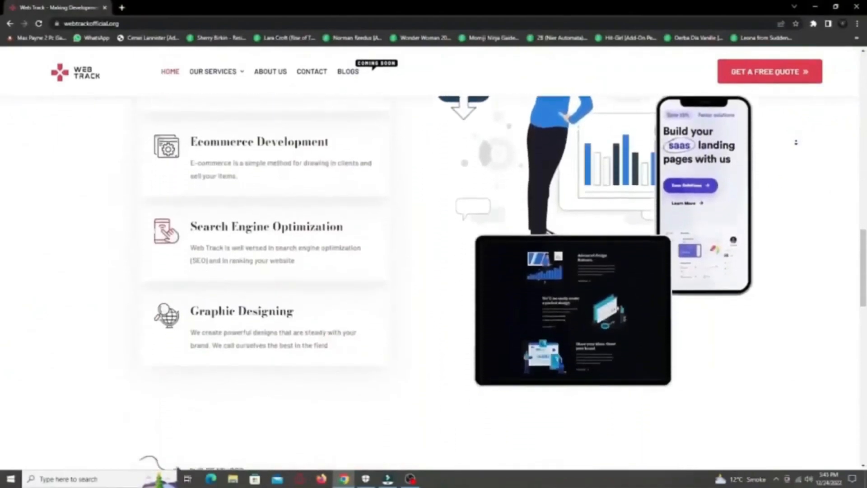
{"action": "scroll", "coordinate": [796, 142], "scroll_direction": "down", "scroll_amount": 7}
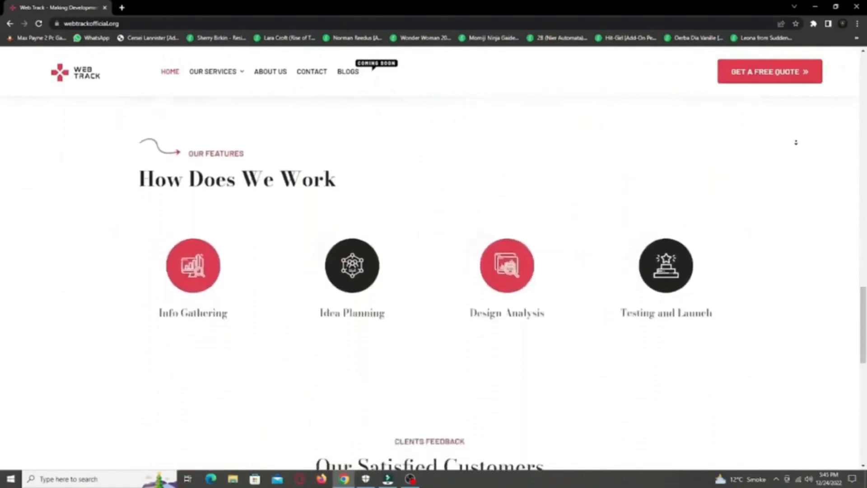
{"action": "scroll", "coordinate": [796, 142], "scroll_direction": "down", "scroll_amount": 7}
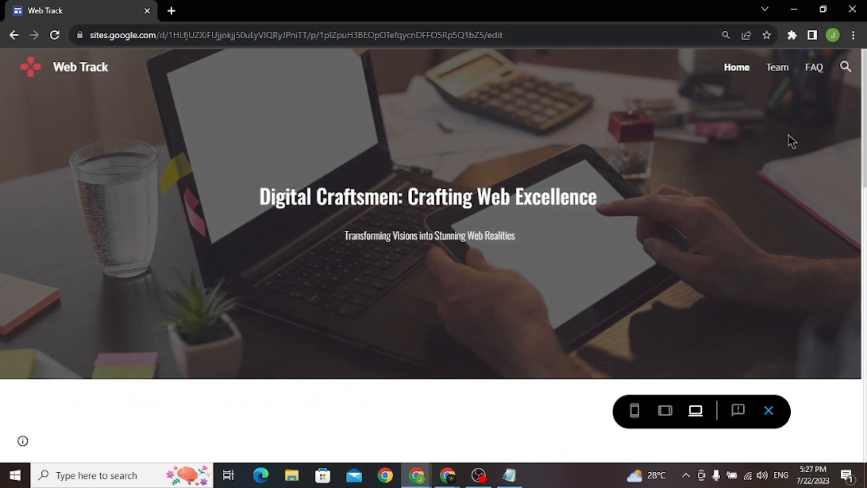
- Close the Web Track site preview and return to the Google Sites Start a new site page
{"action": "middle_click", "coordinate": [788, 135]}
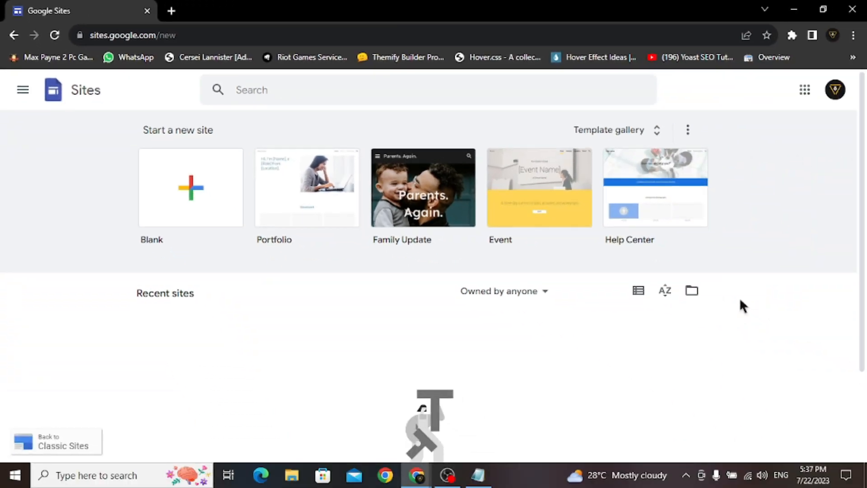
- Create a new site from the Project template in the Template gallery's Work section
{"action": "left_click", "coordinate": [635, 135]}
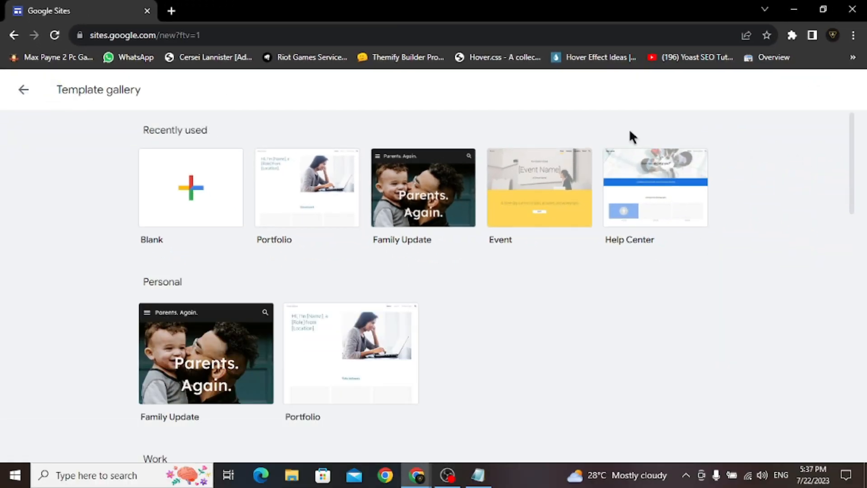
{"action": "scroll", "coordinate": [784, 333], "scroll_direction": "down", "scroll_amount": 7}
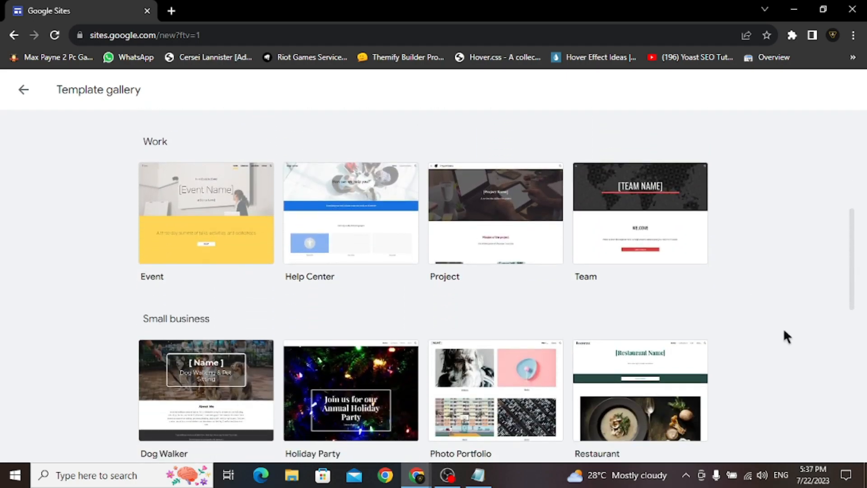
{"action": "scroll", "coordinate": [783, 333], "scroll_direction": "down", "scroll_amount": 10}
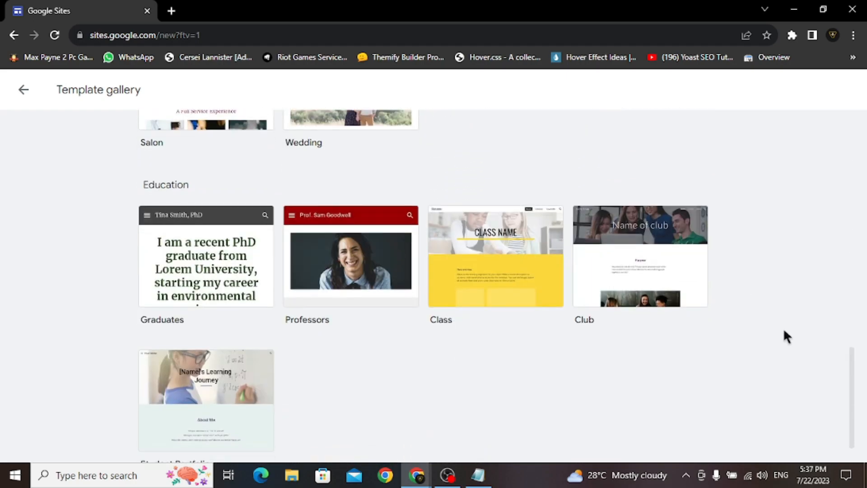
{"action": "scroll", "coordinate": [783, 331], "scroll_direction": "up", "scroll_amount": 12}
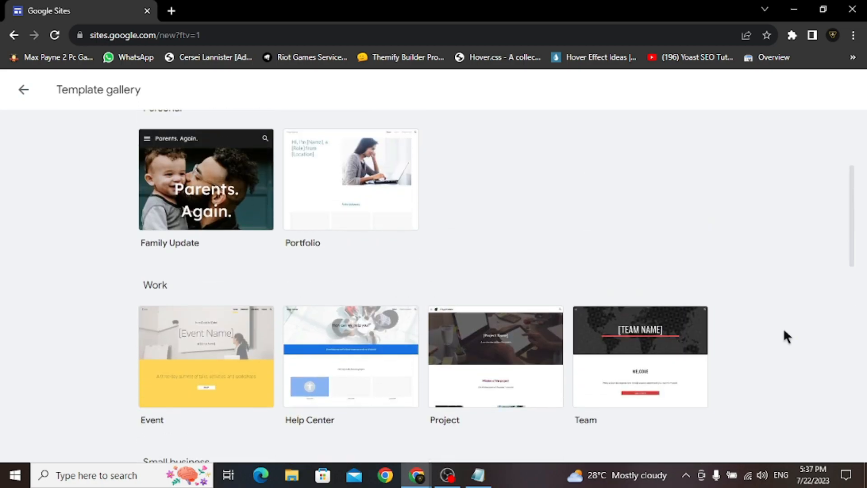
{"action": "left_click", "coordinate": [508, 361]}
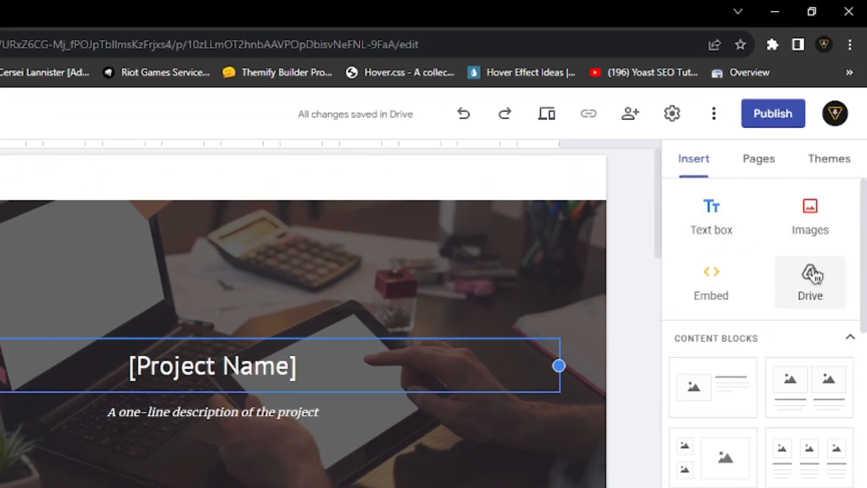
{"action": "scroll", "coordinate": [737, 439], "scroll_direction": "down", "scroll_amount": 2}
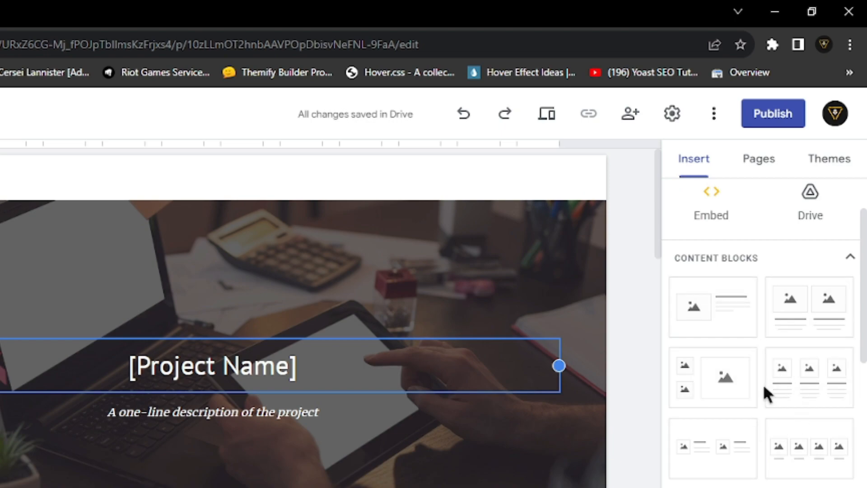
{"action": "scroll", "coordinate": [763, 383], "scroll_direction": "down", "scroll_amount": 4}
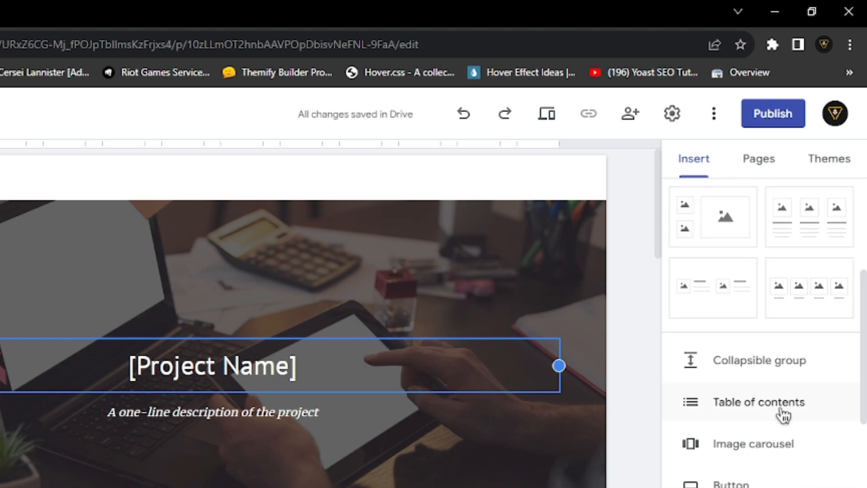
{"action": "scroll", "coordinate": [813, 437], "scroll_direction": "down", "scroll_amount": 5}
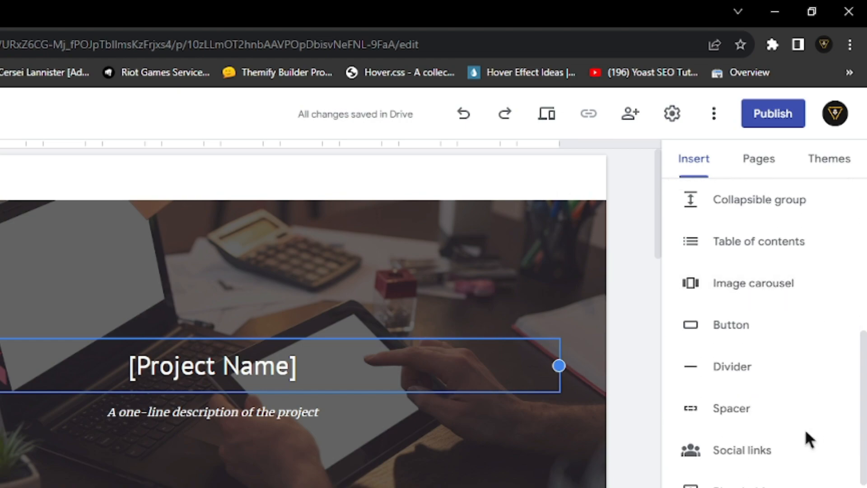
{"action": "scroll", "coordinate": [813, 438], "scroll_direction": "down", "scroll_amount": 4}
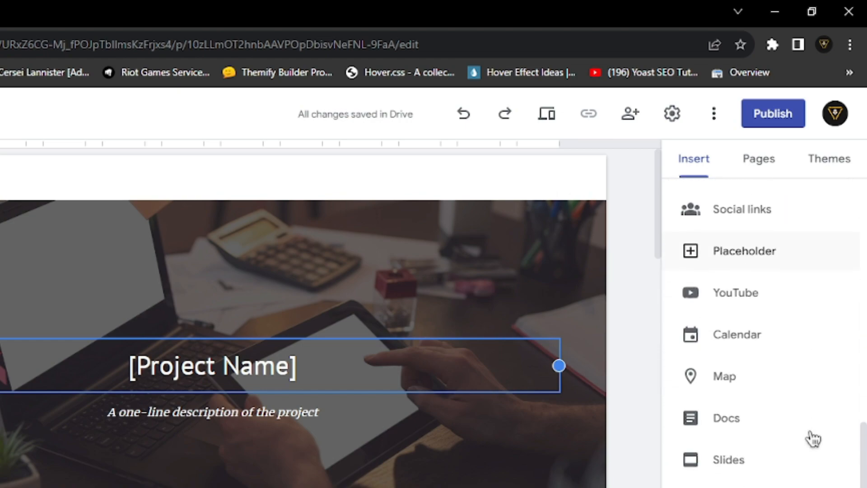
{"action": "scroll", "coordinate": [812, 438], "scroll_direction": "down", "scroll_amount": 1}
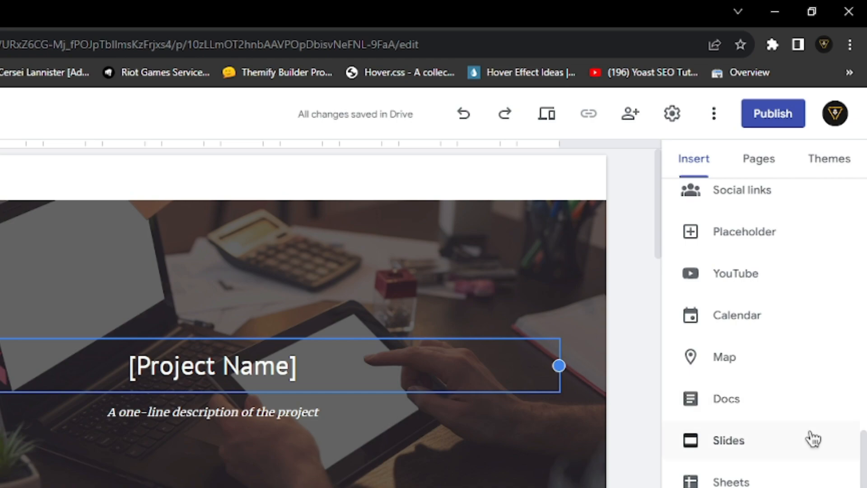
{"action": "scroll", "coordinate": [813, 438], "scroll_direction": "up", "scroll_amount": 10}
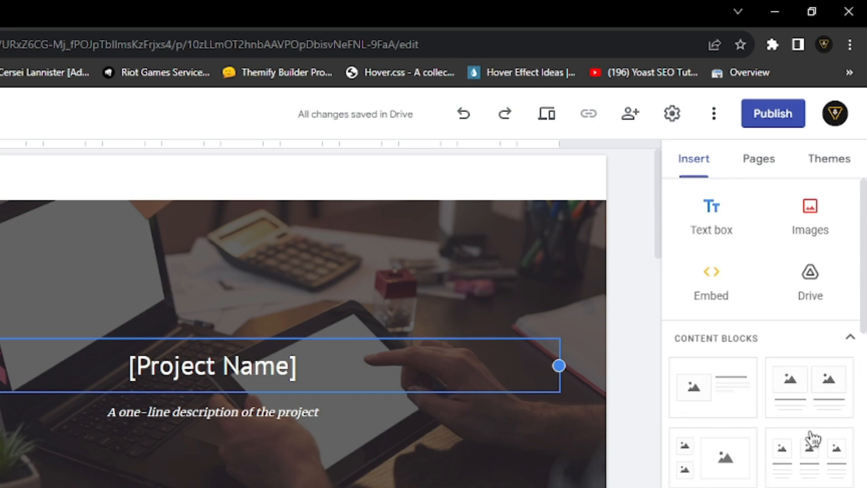
{"action": "left_click", "coordinate": [766, 171]}
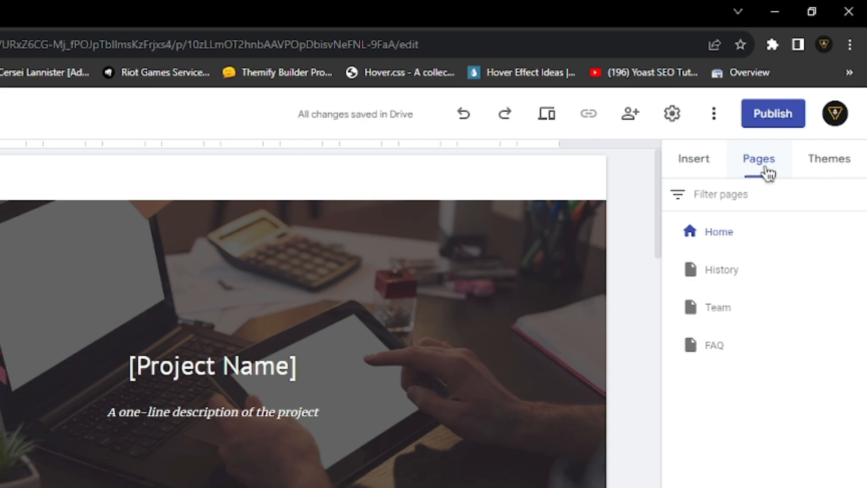
{"action": "left_click", "coordinate": [723, 273]}
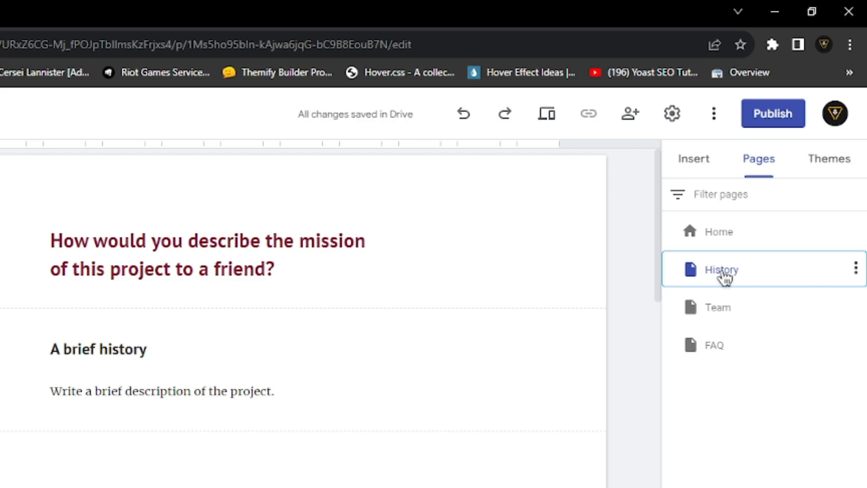
{"action": "left_click", "coordinate": [722, 307]}
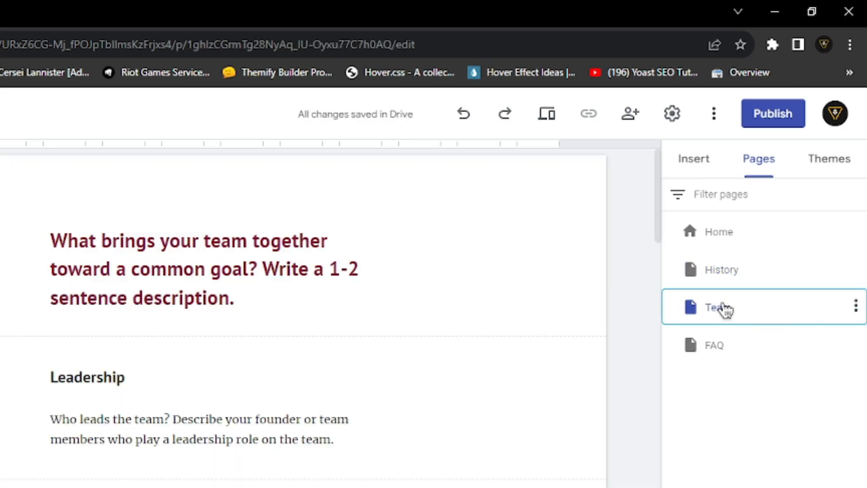
{"action": "left_click", "coordinate": [724, 353]}
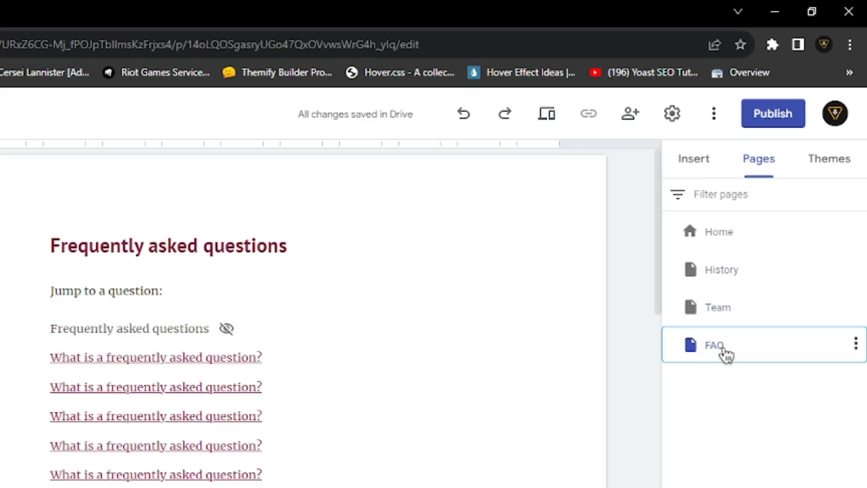
{"action": "left_click", "coordinate": [826, 161]}
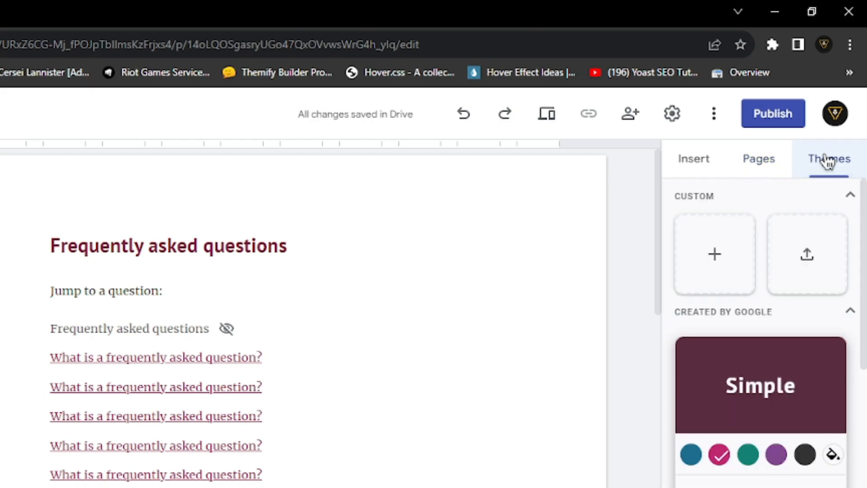
{"action": "scroll", "coordinate": [808, 251], "scroll_direction": "down", "scroll_amount": 10}
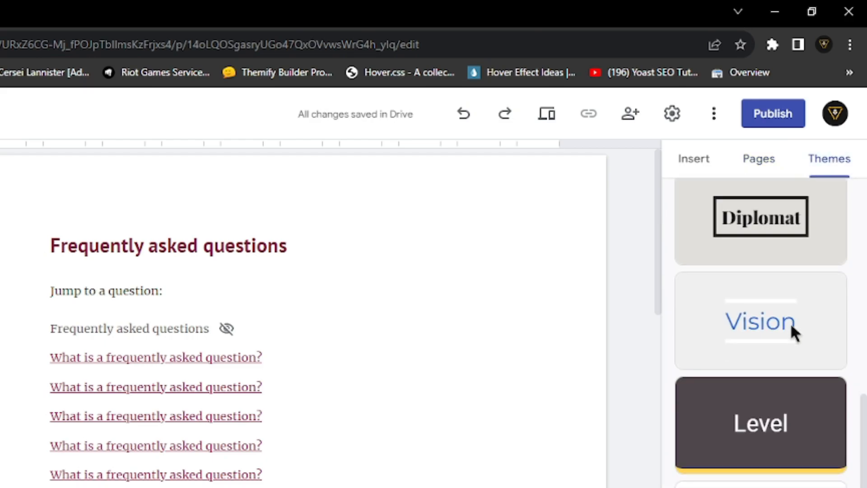
{"action": "scroll", "coordinate": [783, 405], "scroll_direction": "up", "scroll_amount": 6}
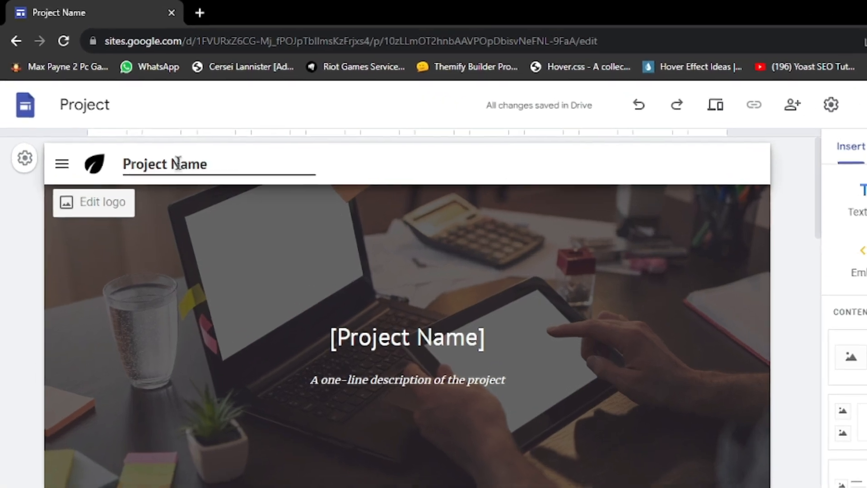
- Change the header site name from 'Project Name' to 'Web Track'
{"action": "triple_click", "coordinate": [154, 140]}
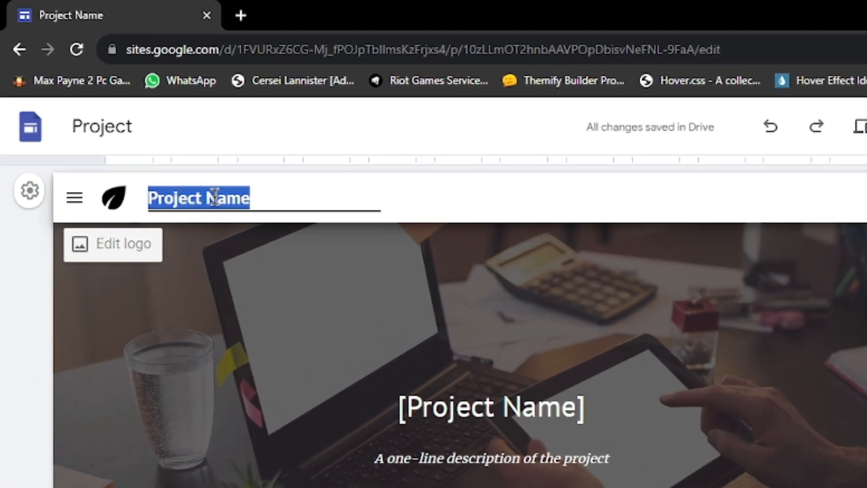
{"action": "type", "text": "Web T"}
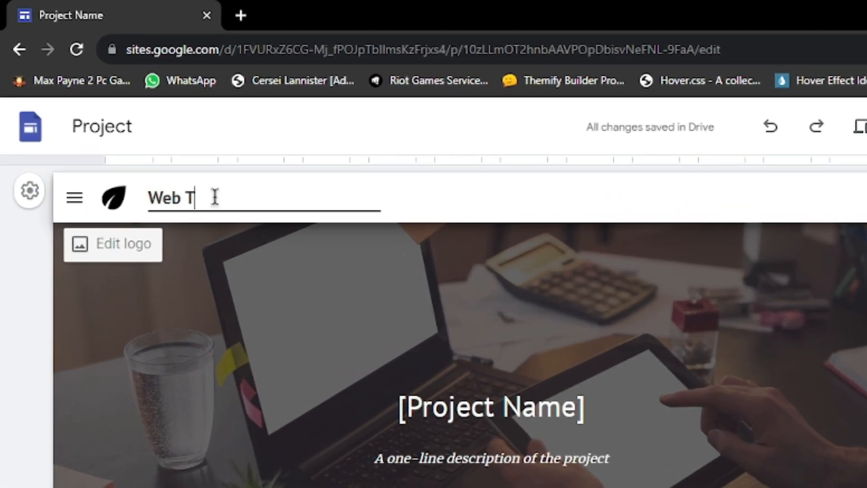
{"action": "type", "text": "radk"}
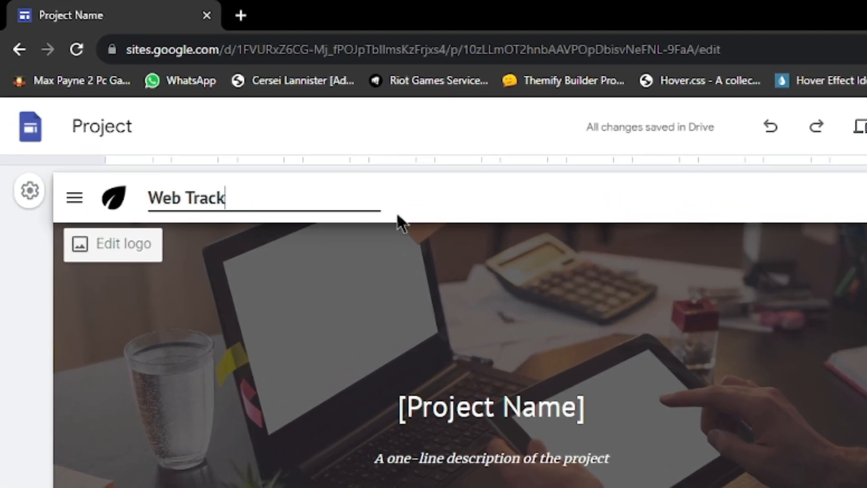
{"action": "left_click", "coordinate": [397, 217]}
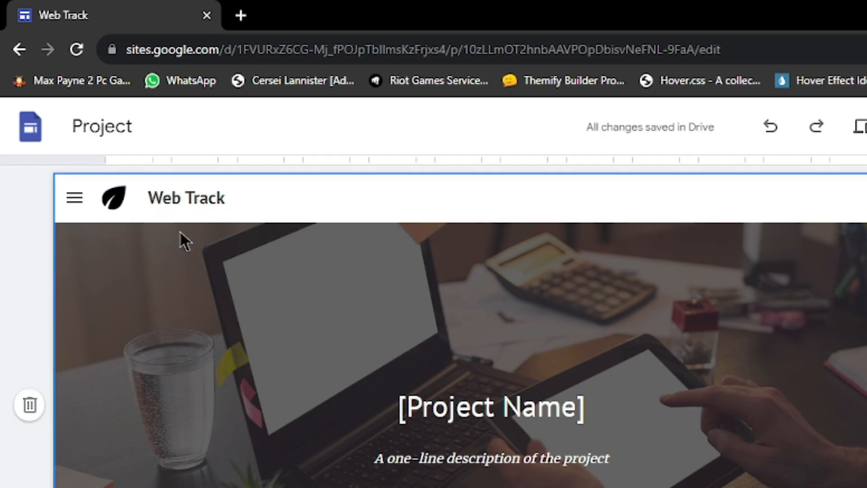
- In Brand images settings, replace the site logo with the uploaded Site_Identity image
{"action": "left_click", "coordinate": [112, 198]}
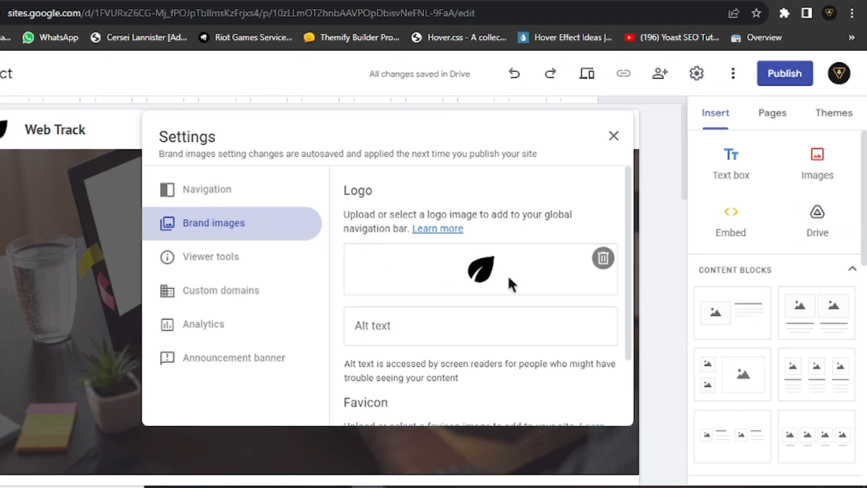
{"action": "left_click", "coordinate": [603, 258]}
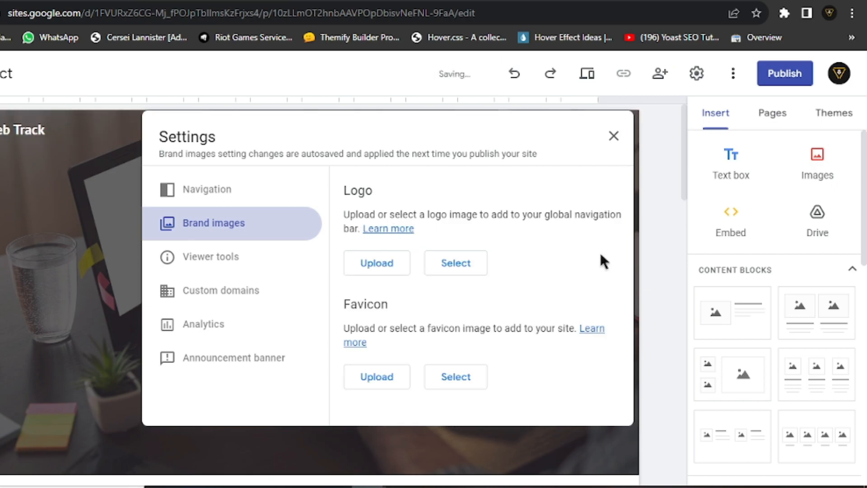
{"action": "left_click", "coordinate": [376, 264]}
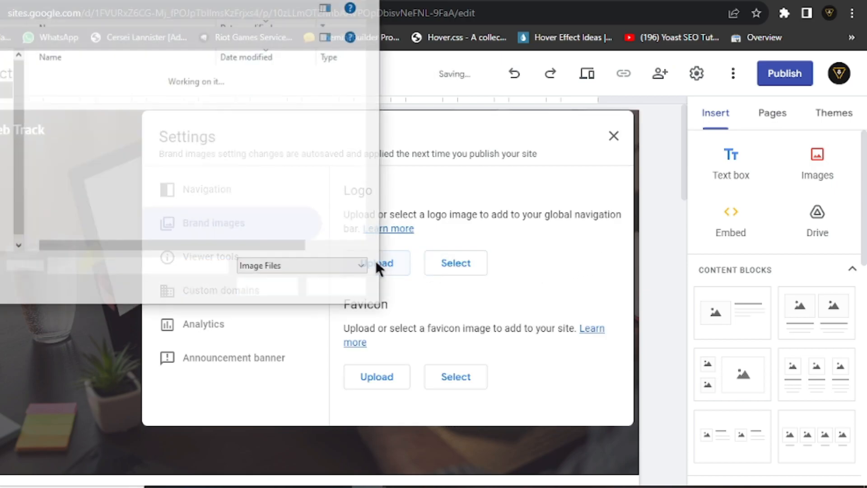
{"action": "left_click", "coordinate": [109, 155]}
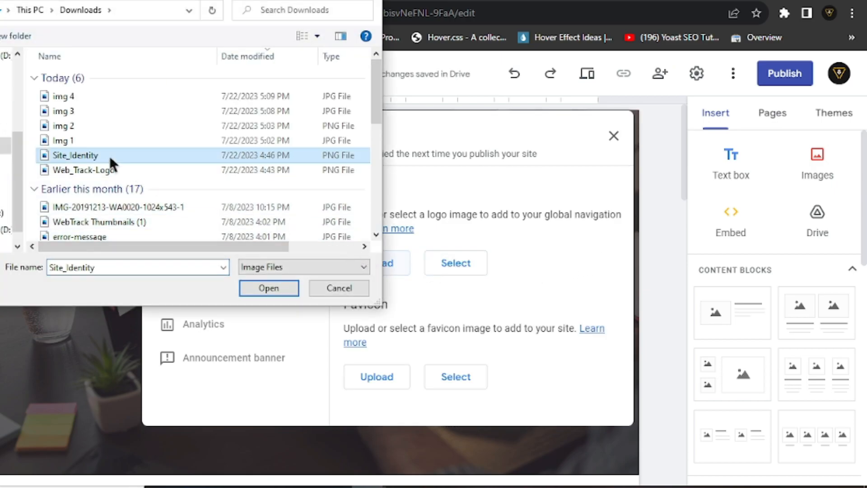
{"action": "left_click", "coordinate": [272, 287]}
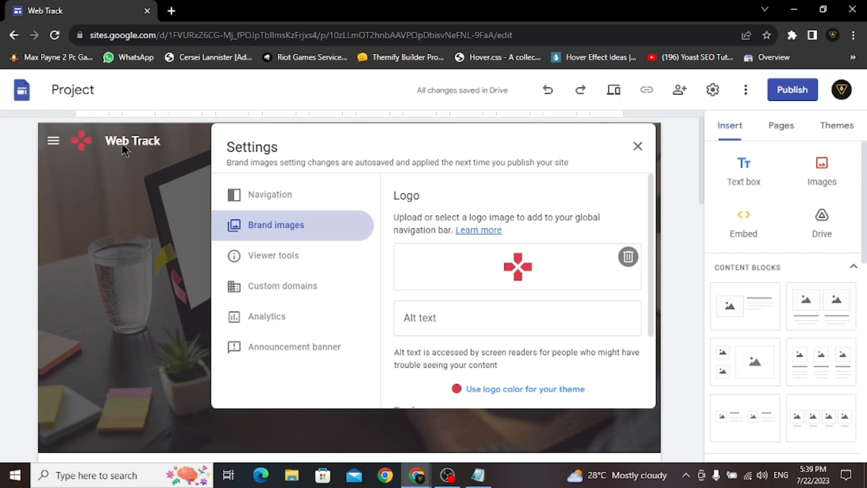
- Give the new logo the alt text 'Web Track Logo'
{"action": "left_click", "coordinate": [449, 318]}
{"action": "type", "text": "Web"}
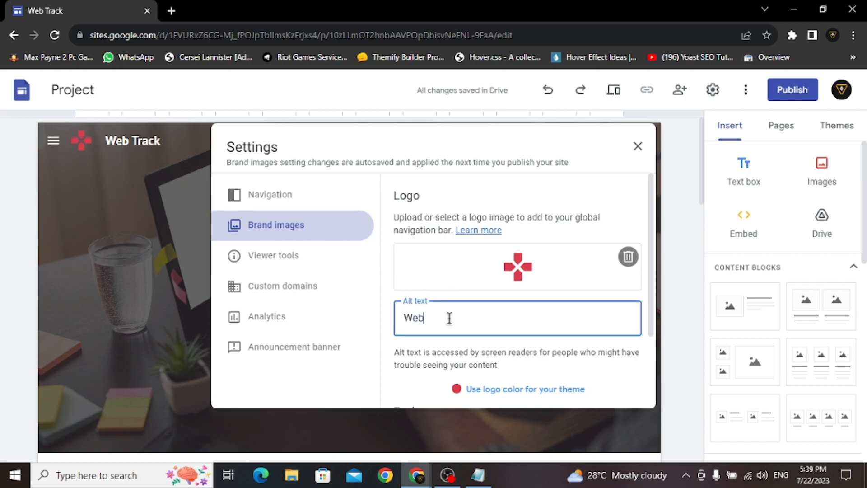
{"action": "type", "text": " Track Logo"}
{"action": "left_click", "coordinate": [438, 346]}
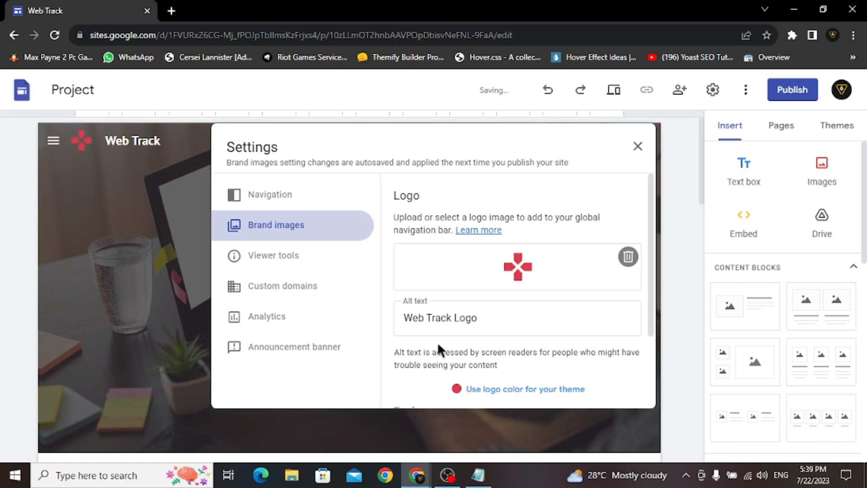
{"action": "scroll", "coordinate": [437, 342], "scroll_direction": "down", "scroll_amount": 1}
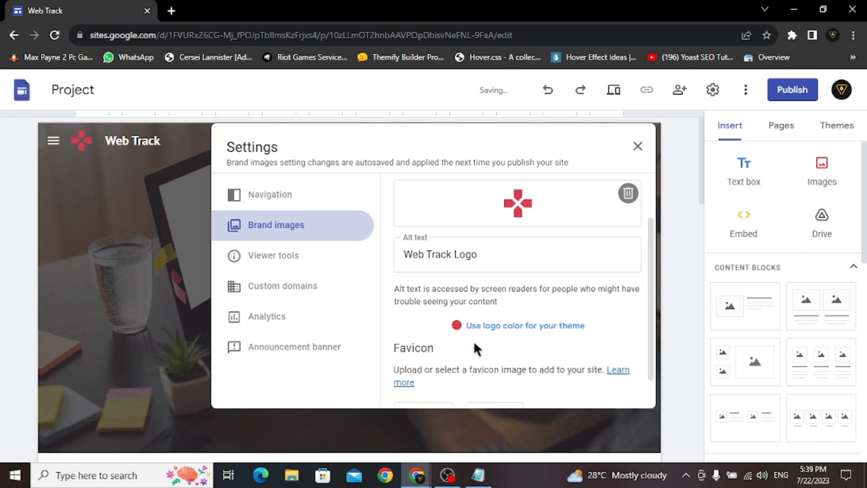
- Apply the red logo colour to the theme, close Settings, and open the side navigation menu
{"action": "left_click", "coordinate": [545, 331]}
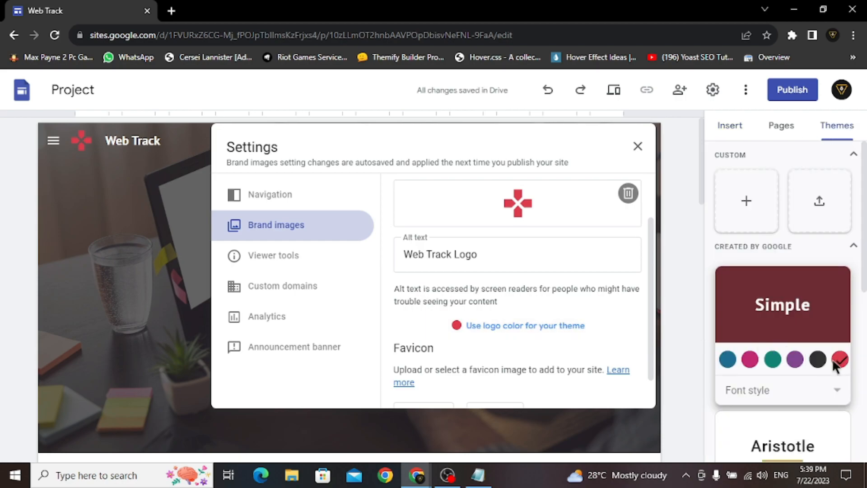
{"action": "left_click", "coordinate": [637, 147]}
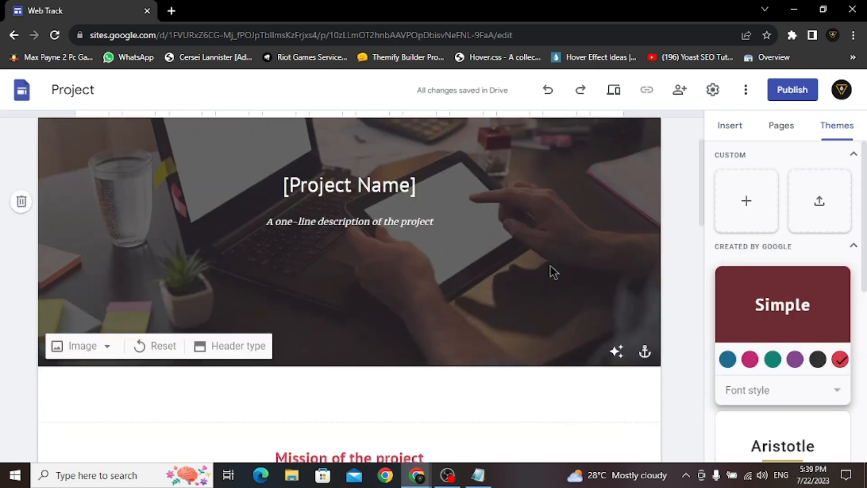
{"action": "scroll", "coordinate": [551, 267], "scroll_direction": "down", "scroll_amount": 5}
{"action": "scroll", "coordinate": [416, 245], "scroll_direction": "down", "scroll_amount": 10}
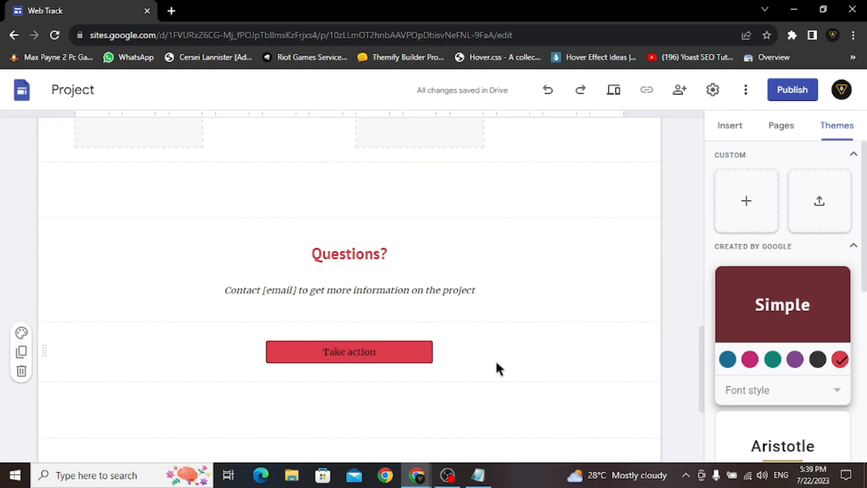
{"action": "scroll", "coordinate": [542, 366], "scroll_direction": "up", "scroll_amount": 15}
{"action": "scroll", "coordinate": [591, 371], "scroll_direction": "up", "scroll_amount": 3}
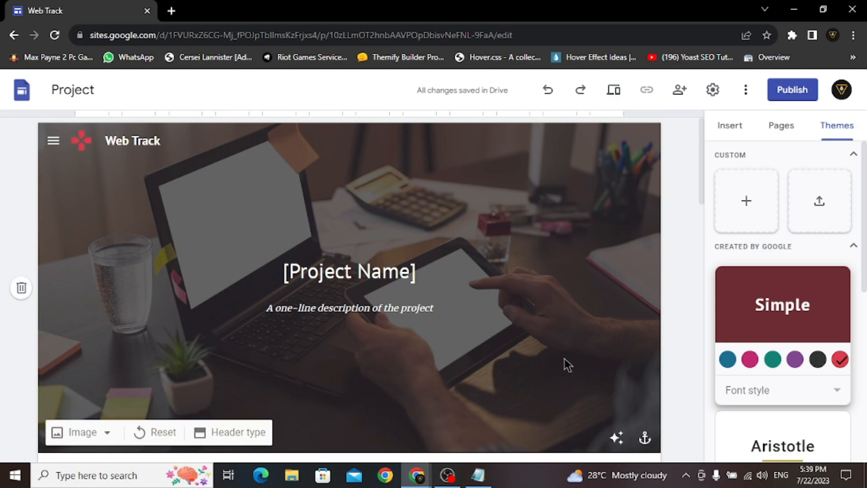
{"action": "left_click", "coordinate": [53, 141]}
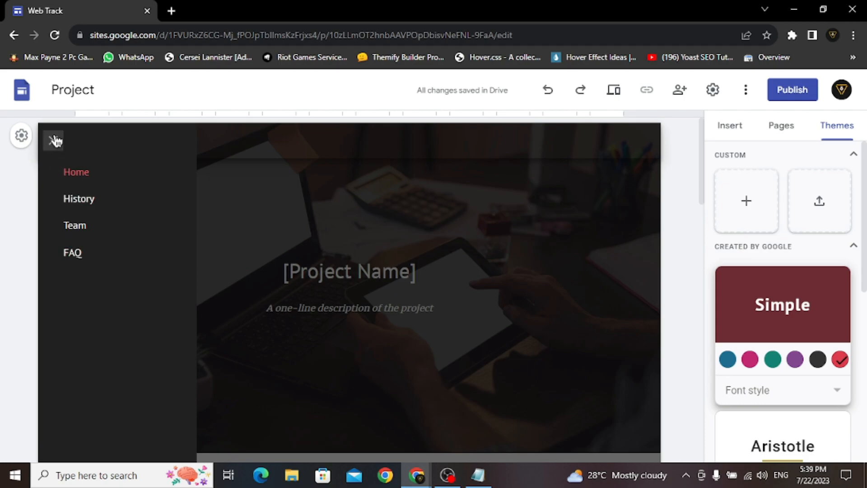
- Set the site navigation to Top mode with a Transparent colour, after trying White and Black
{"action": "left_click", "coordinate": [53, 140]}
{"action": "left_click", "coordinate": [57, 175]}
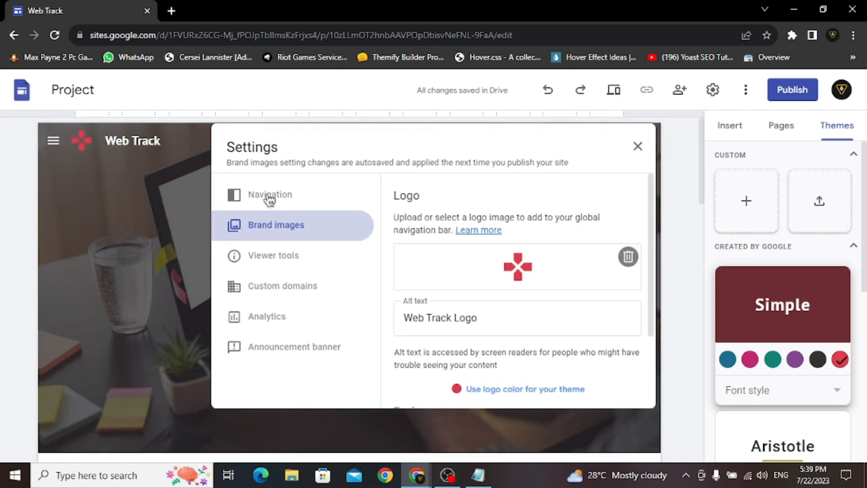
{"action": "left_click", "coordinate": [298, 200]}
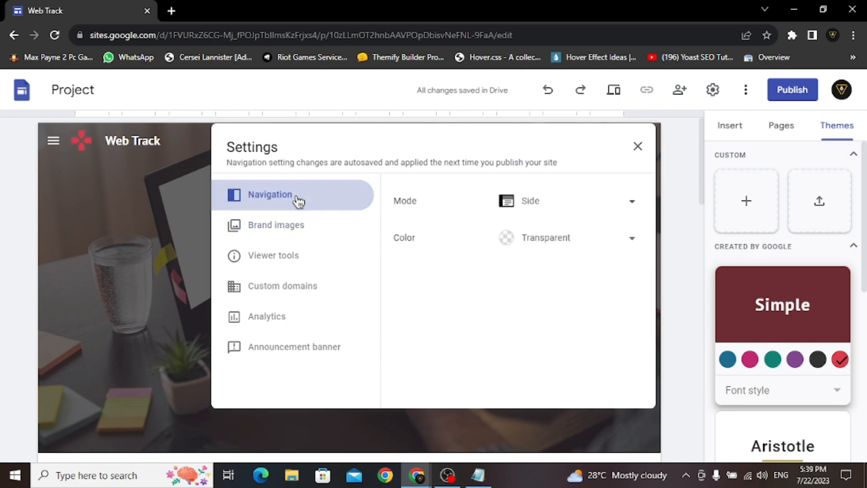
{"action": "left_click", "coordinate": [561, 245]}
{"action": "left_click", "coordinate": [555, 267]}
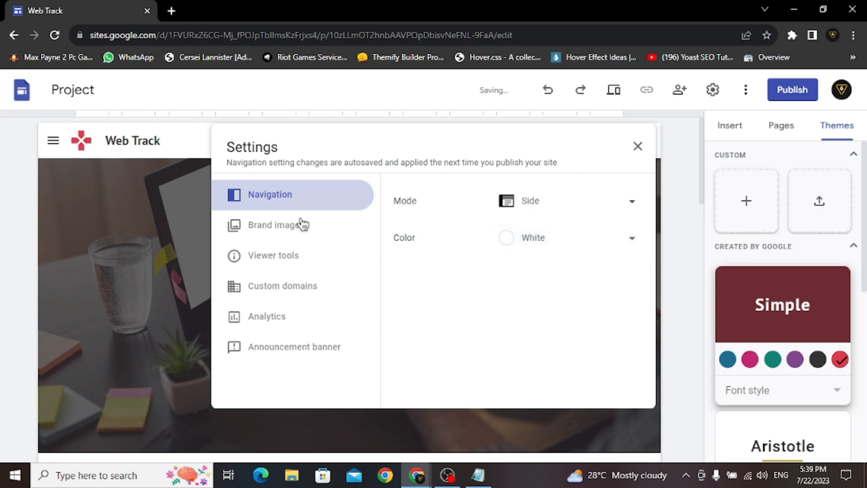
{"action": "left_click", "coordinate": [559, 244]}
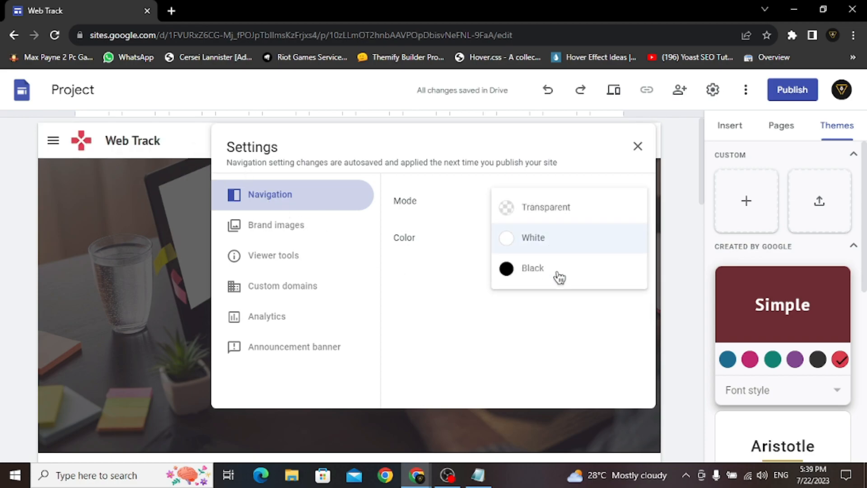
{"action": "left_click", "coordinate": [555, 277]}
{"action": "left_click", "coordinate": [568, 245]}
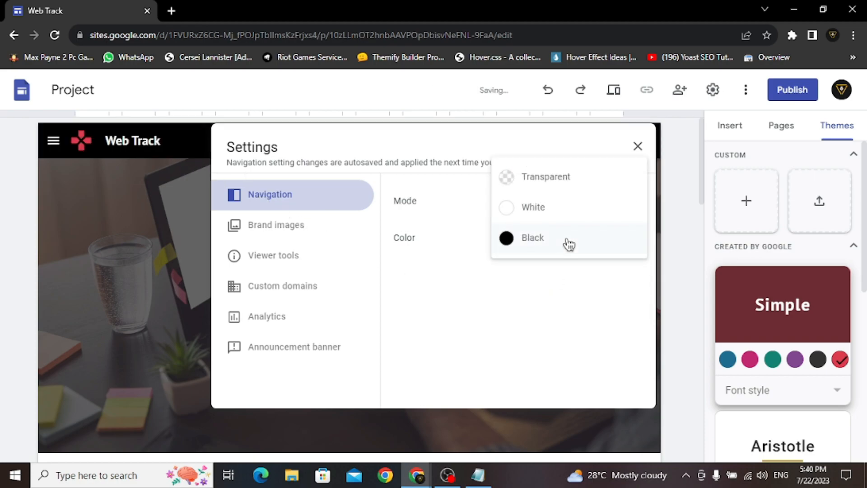
{"action": "left_click", "coordinate": [560, 188]}
{"action": "left_click", "coordinate": [560, 206]}
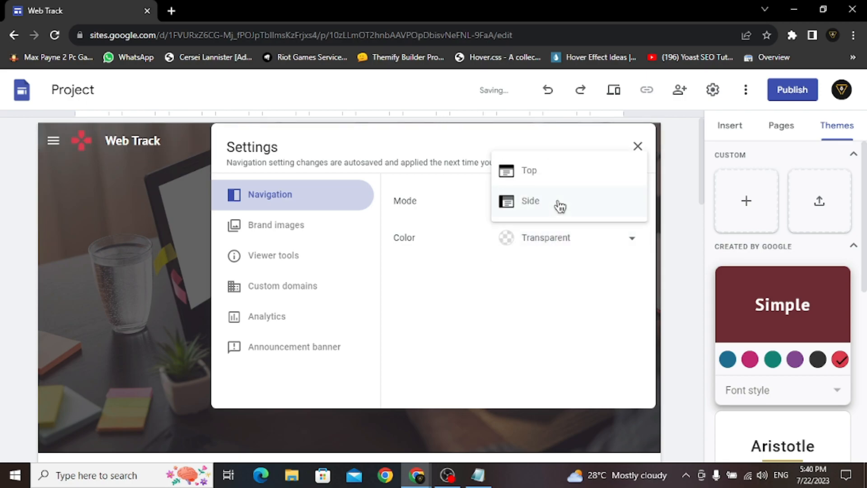
{"action": "left_click", "coordinate": [552, 180]}
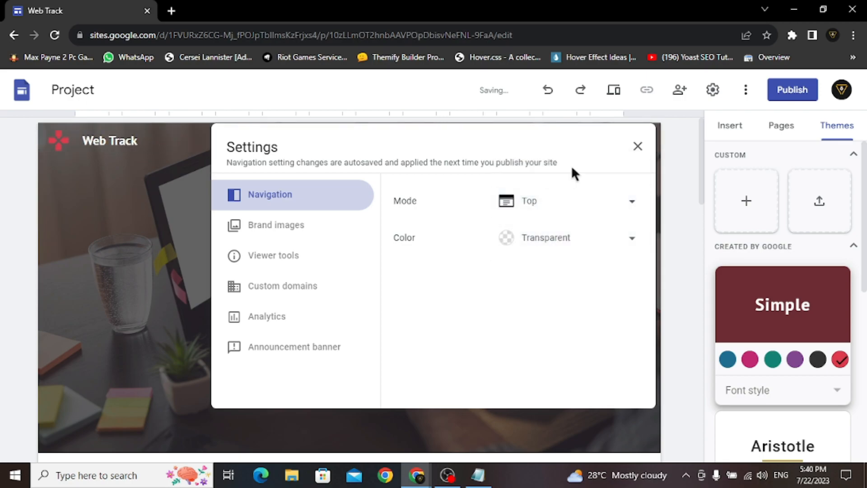
{"action": "left_click", "coordinate": [637, 146]}
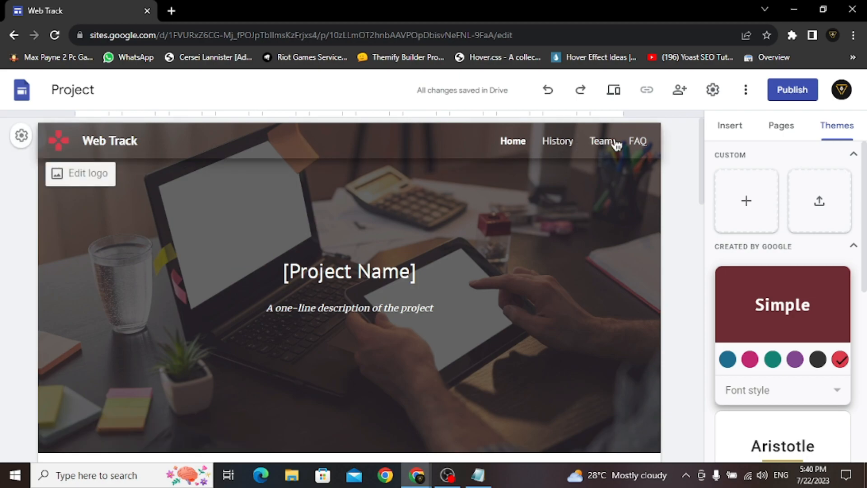
- Replace the [Project Name] hero heading with 'Digital Craftsmen: Crafting Web Excellence'
{"action": "left_click", "coordinate": [465, 220]}
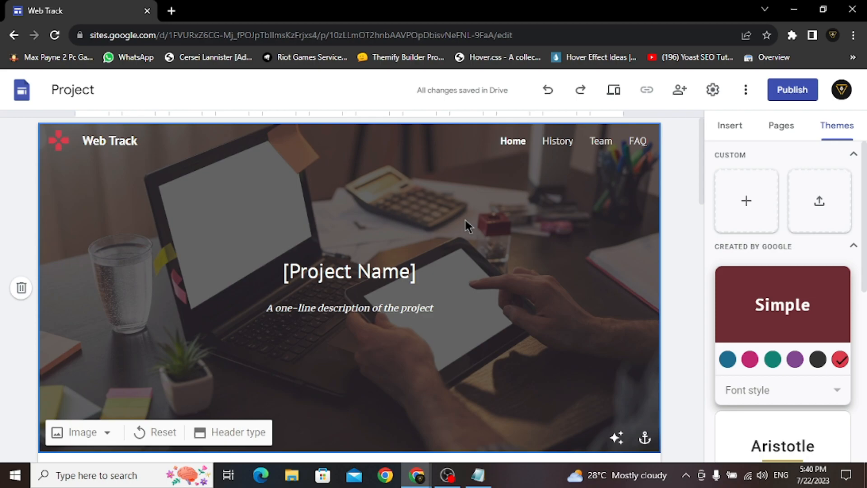
{"action": "left_click", "coordinate": [351, 273]}
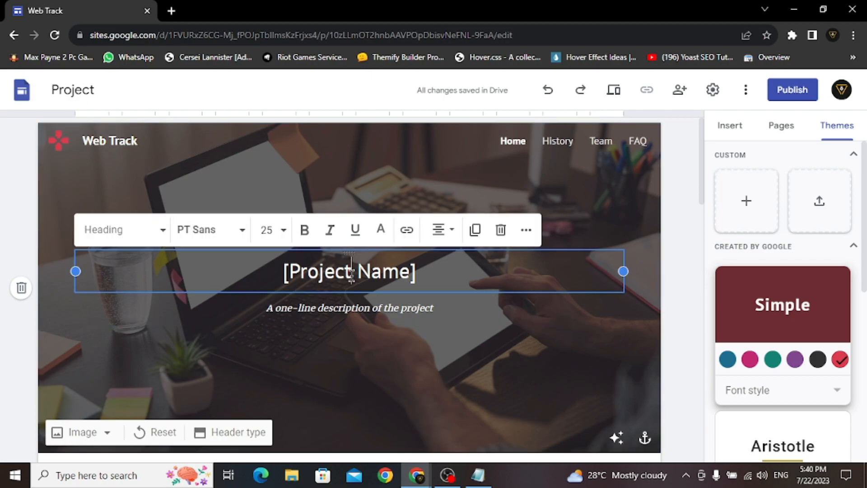
{"action": "triple_click", "coordinate": [351, 273]}
{"action": "type", "text": "Digital "}
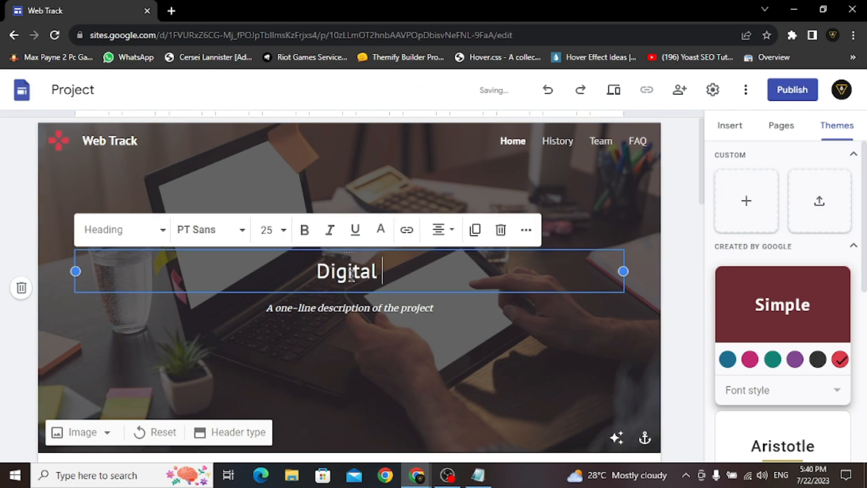
{"action": "type", "text": "Craftsmen: Crafting "}
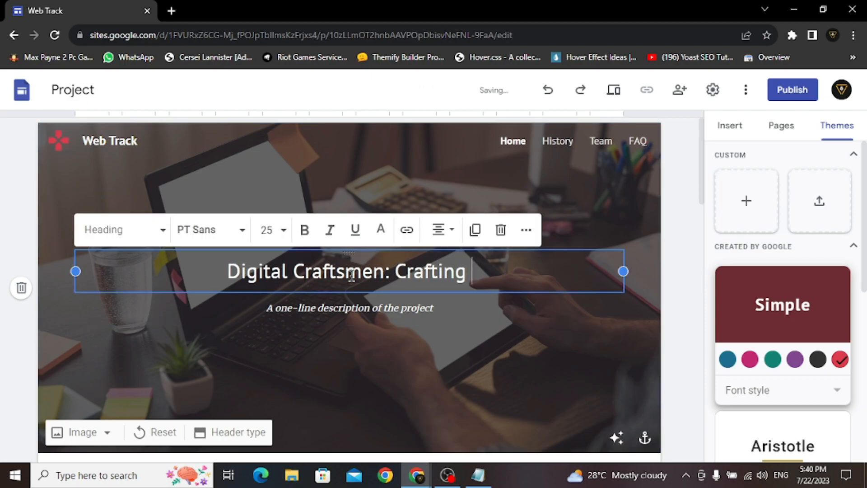
{"action": "type", "text": "Web Excellence"}
- Set the new hero heading in Oswald Medium
{"action": "triple_click", "coordinate": [352, 273]}
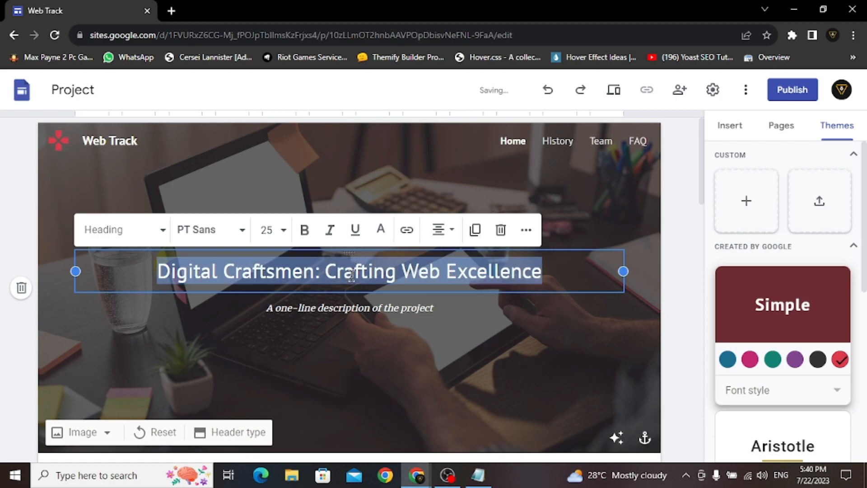
{"action": "left_click", "coordinate": [232, 236]}
{"action": "scroll", "coordinate": [230, 333], "scroll_direction": "down", "scroll_amount": 4}
{"action": "scroll", "coordinate": [232, 334], "scroll_direction": "down", "scroll_amount": 5}
{"action": "mouse_move", "coordinate": [246, 334]}
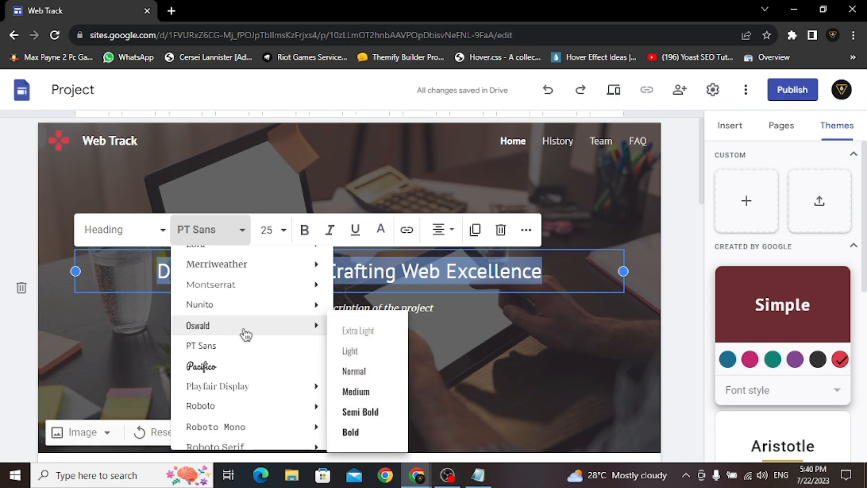
{"action": "left_click", "coordinate": [370, 391]}
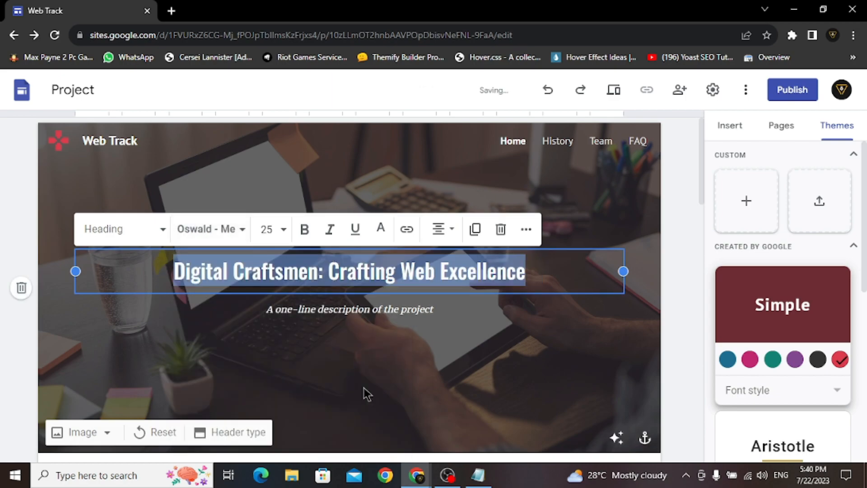
{"action": "left_click", "coordinate": [360, 354]}
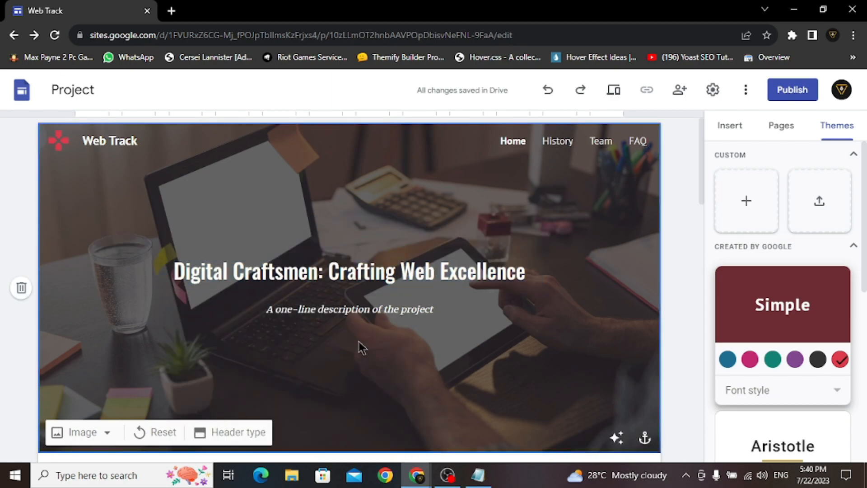
- Replace the tagline with 'Transforming Vision into Stunning Web Realities' in upright Oswald Light
{"action": "triple_click", "coordinate": [344, 310]}
{"action": "type", "text": "Transforming Vision into Stu"}
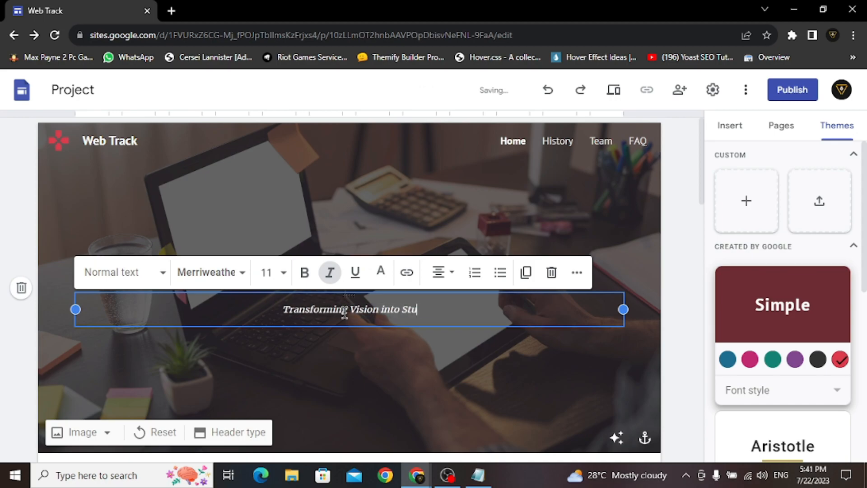
{"action": "type", "text": "nning Web Realities"}
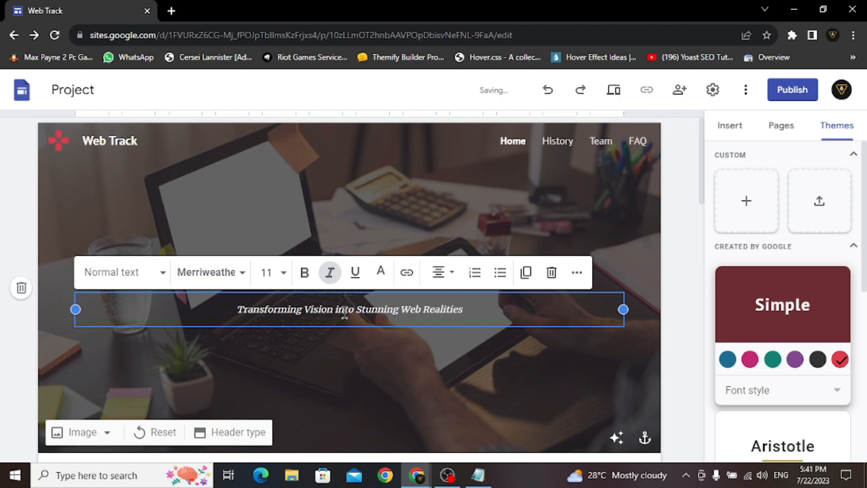
{"action": "triple_click", "coordinate": [344, 312]}
{"action": "left_click", "coordinate": [226, 280]}
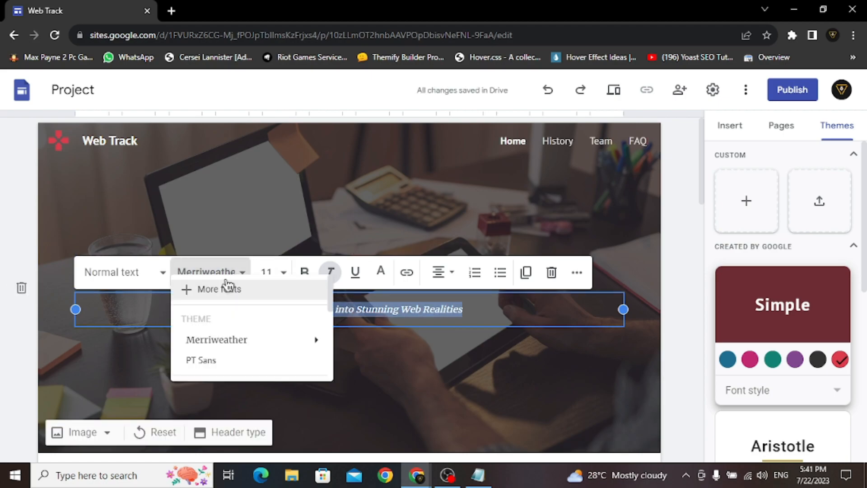
{"action": "scroll", "coordinate": [237, 334], "scroll_direction": "down", "scroll_amount": 3}
{"action": "scroll", "coordinate": [242, 357], "scroll_direction": "down", "scroll_amount": 5}
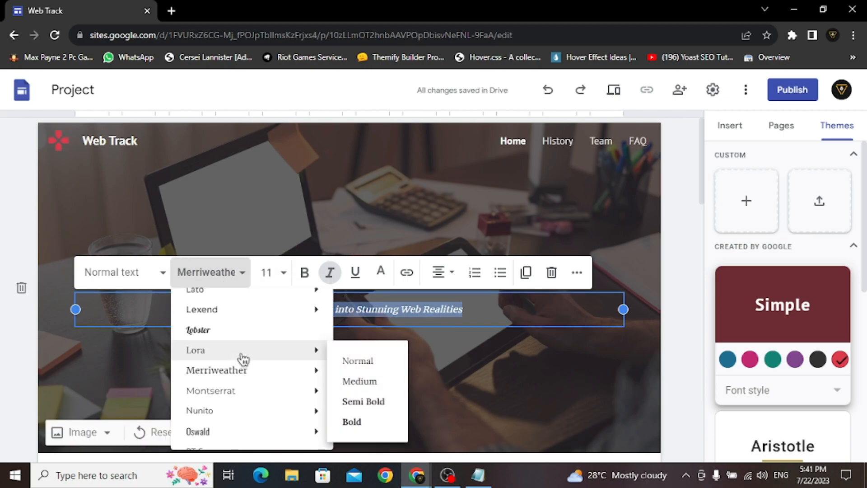
{"action": "mouse_move", "coordinate": [306, 370]}
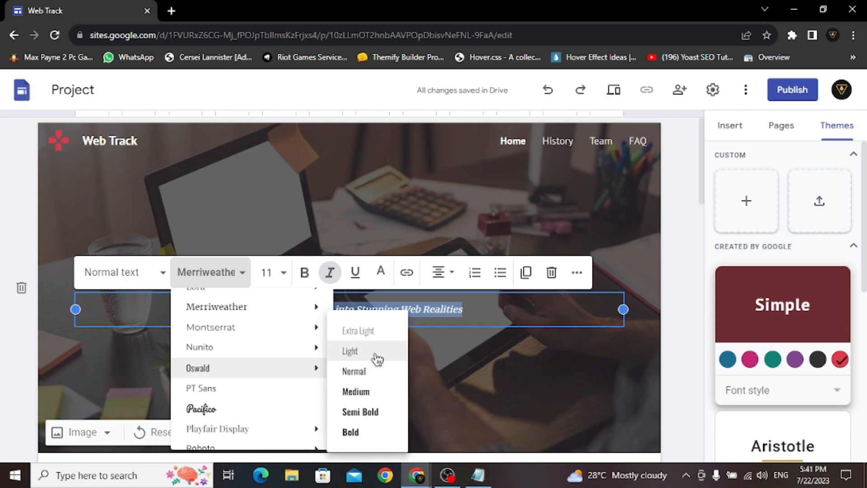
{"action": "left_click", "coordinate": [377, 358]}
{"action": "left_click", "coordinate": [334, 274]}
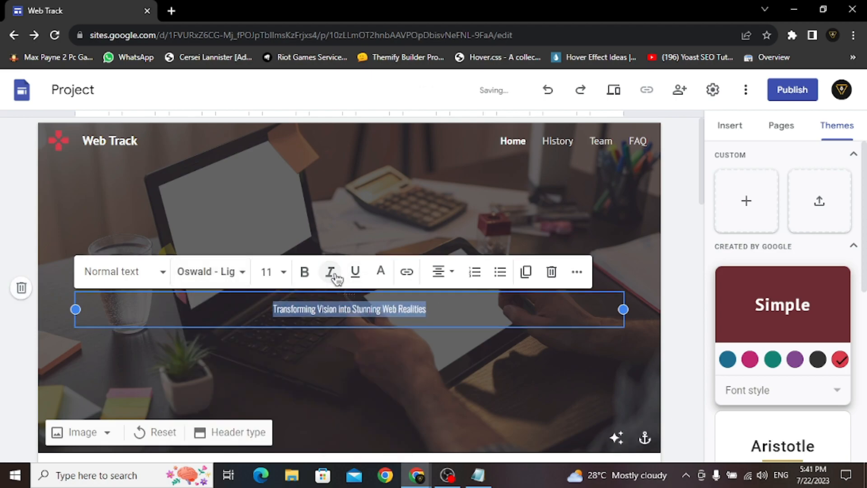
{"action": "left_click", "coordinate": [359, 348]}
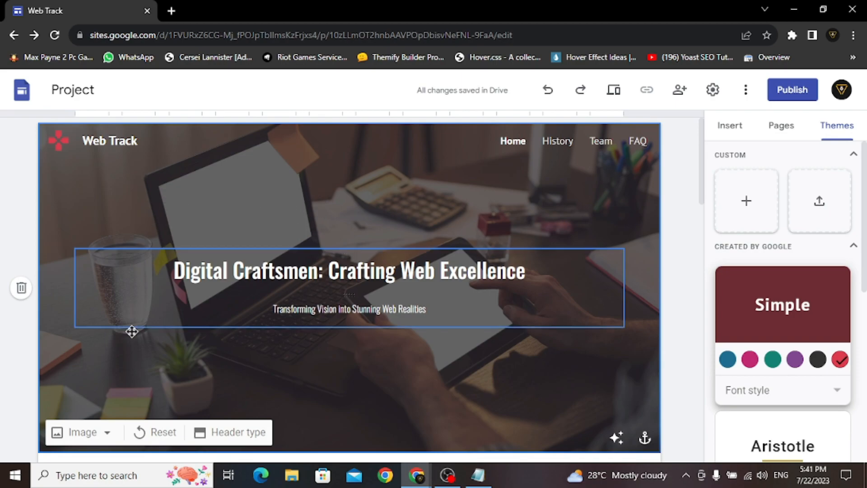
{"action": "left_click", "coordinate": [92, 441]}
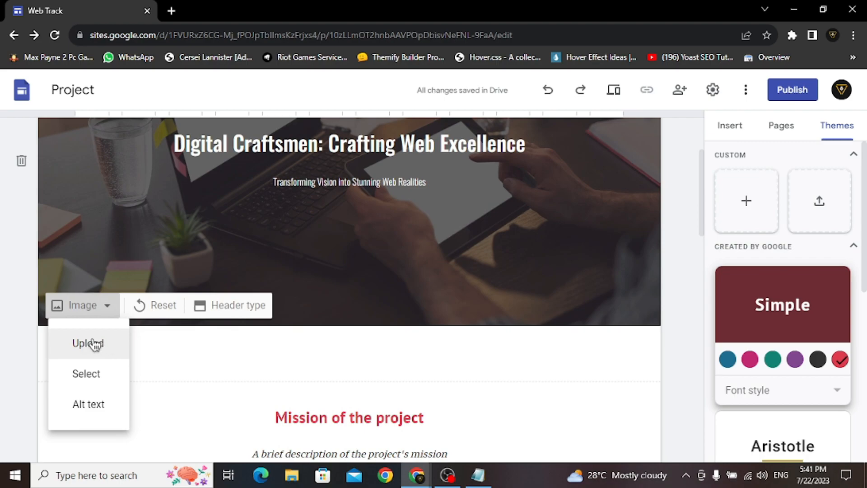
- Capitalize the heading to 'Mission of the Project' and set it in Oswald Medium
{"action": "left_click", "coordinate": [378, 359]}
{"action": "scroll", "coordinate": [379, 359], "scroll_direction": "up", "scroll_amount": 3}
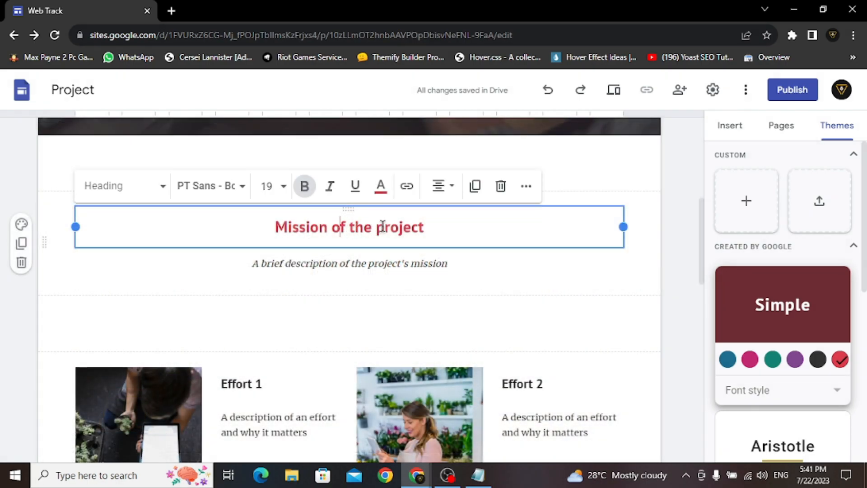
{"action": "type", "text": "P"}
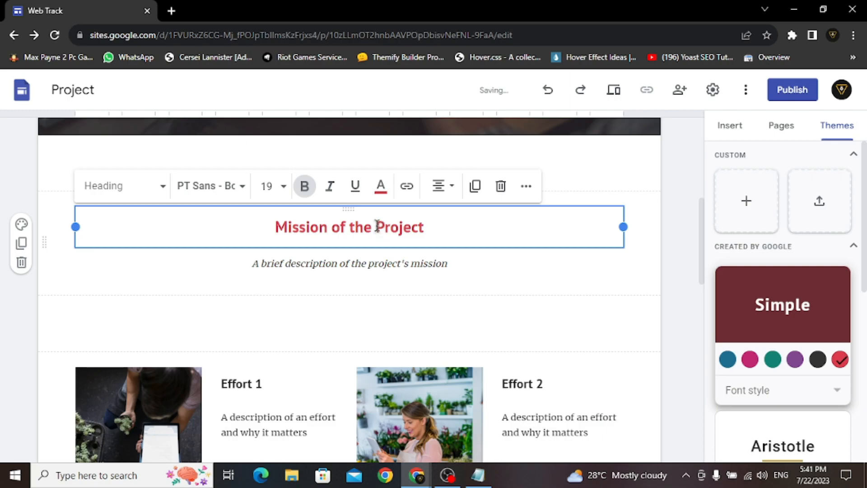
{"action": "triple_click", "coordinate": [377, 226]}
{"action": "left_click", "coordinate": [210, 185]}
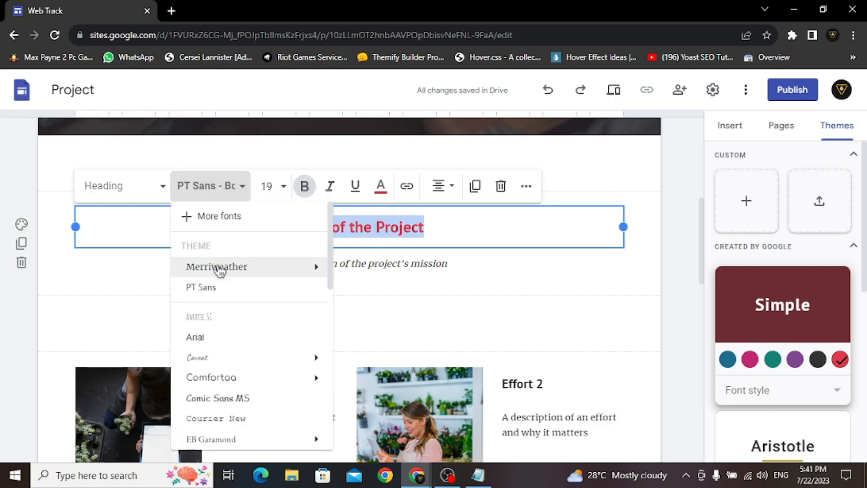
{"action": "scroll", "coordinate": [223, 300], "scroll_direction": "down", "scroll_amount": 5}
{"action": "scroll", "coordinate": [222, 300], "scroll_direction": "down", "scroll_amount": 2}
{"action": "mouse_move", "coordinate": [230, 348]}
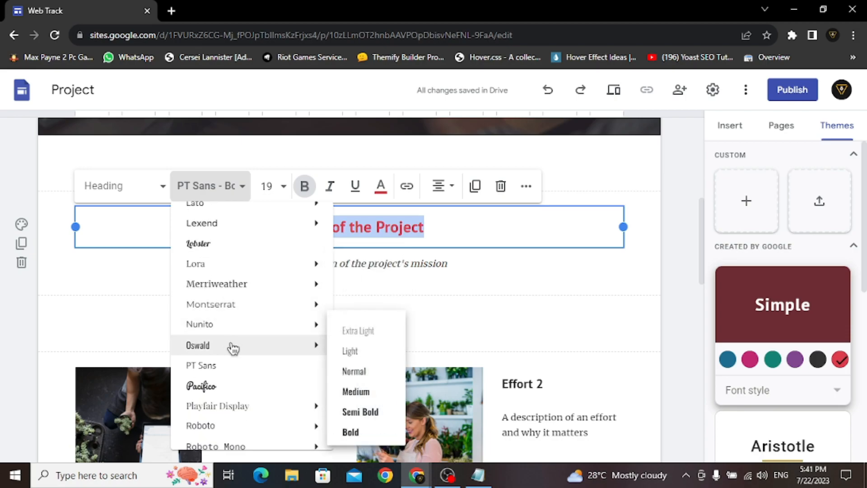
{"action": "left_click", "coordinate": [357, 392]}
- Replace the mission subtitle with 'Elevating Online Presence Thorugh Innovative Web Solutions' in upright Oswald Light
{"action": "left_click", "coordinate": [355, 266]}
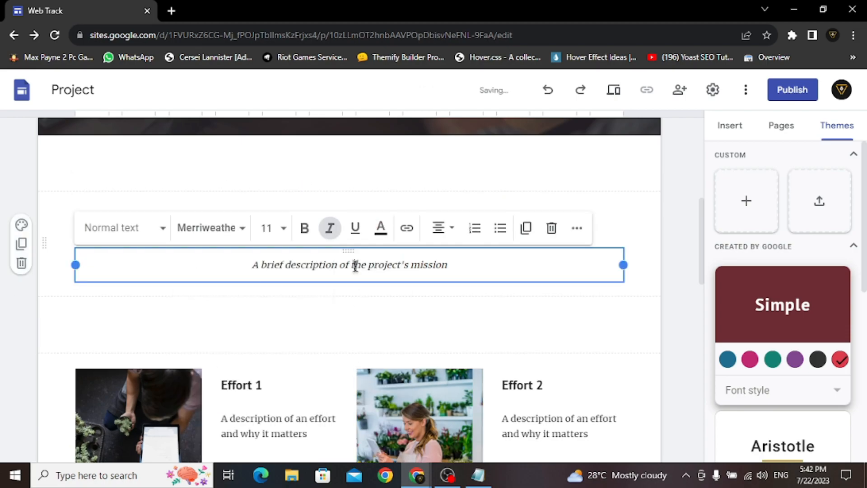
{"action": "triple_click", "coordinate": [355, 265]}
{"action": "left_click", "coordinate": [330, 227]}
{"action": "left_click", "coordinate": [209, 228]}
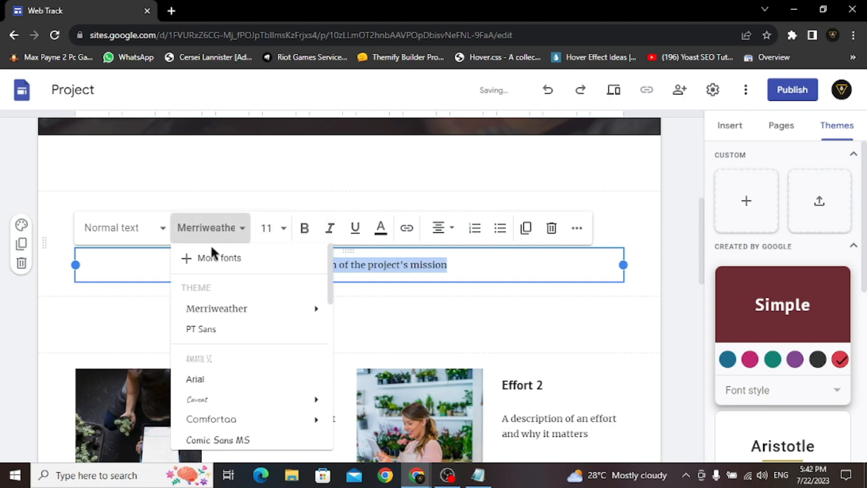
{"action": "scroll", "coordinate": [225, 316], "scroll_direction": "down", "scroll_amount": 4}
{"action": "mouse_move", "coordinate": [252, 385]}
{"action": "left_click", "coordinate": [351, 348]}
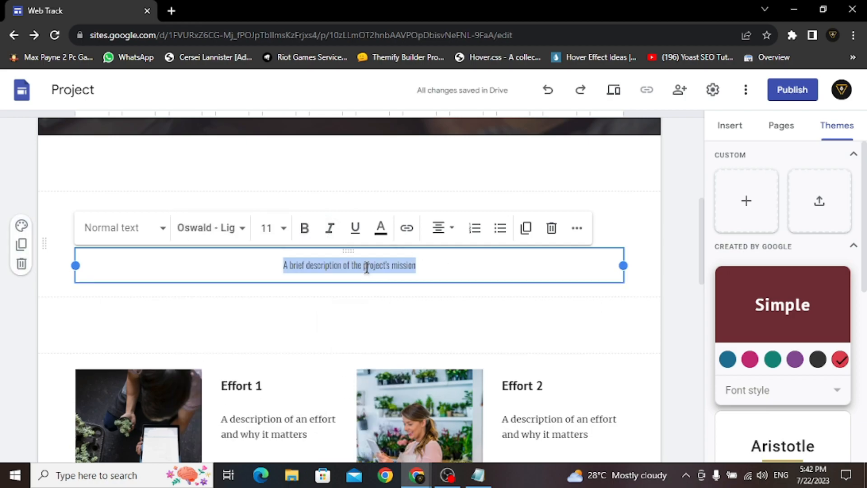
{"action": "type", "text": "Elevating Online Presence Thorugh Innovat"}
{"action": "key", "text": "BackSpace"}
{"action": "type", "text": "Thoru"}
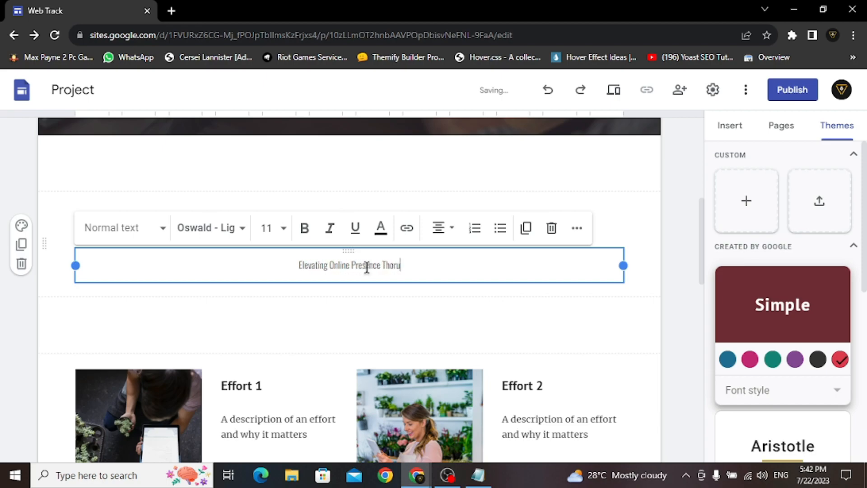
{"action": "type", "text": "gh Innovative Web Solutions"}
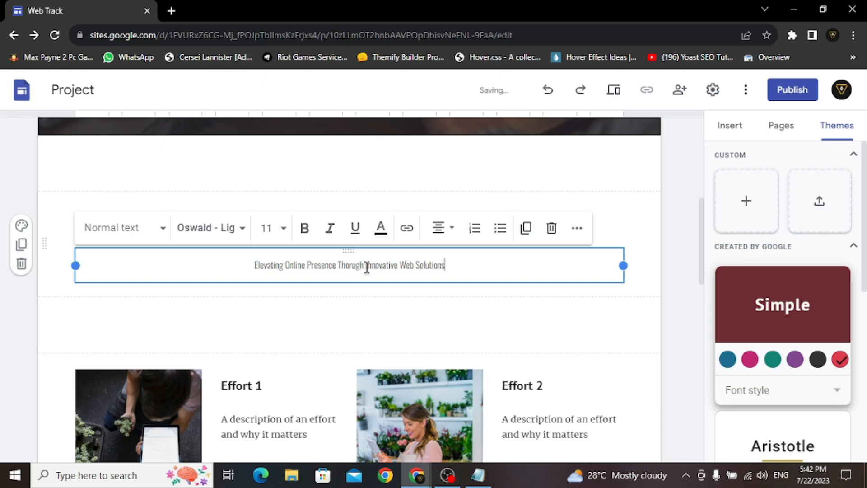
{"action": "left_click", "coordinate": [399, 294]}
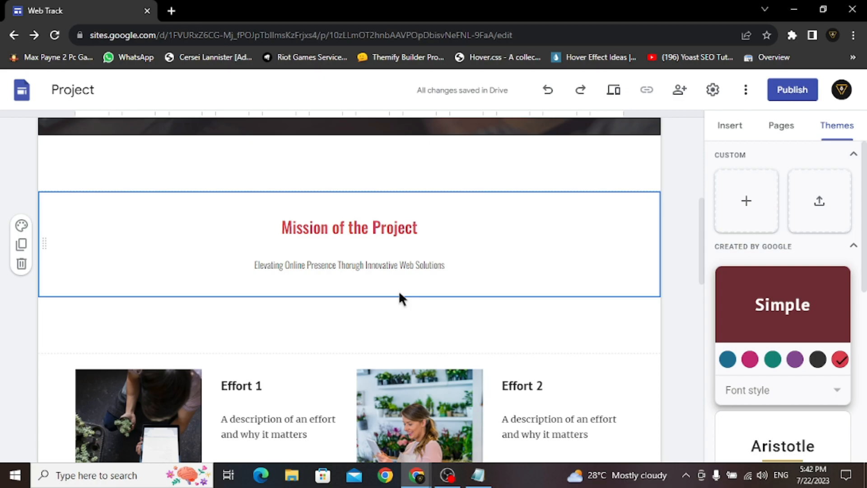
{"action": "scroll", "coordinate": [681, 315], "scroll_direction": "down", "scroll_amount": 4}
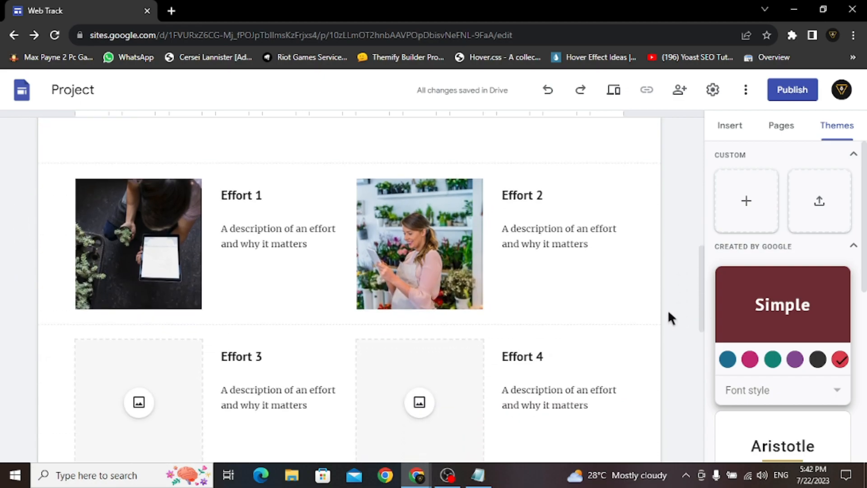
- Swap the Effort 1 card photo for the uploaded Img 1 trophy illustration from Downloads
{"action": "left_click", "coordinate": [162, 233]}
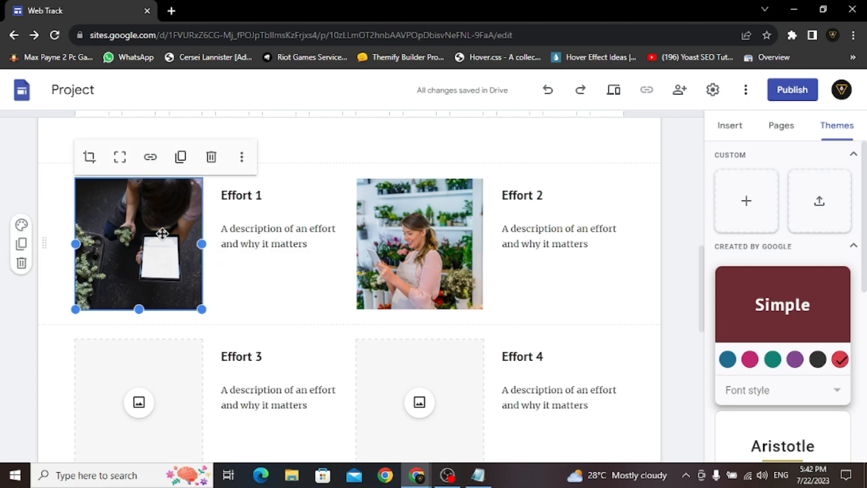
{"action": "left_click", "coordinate": [242, 156]}
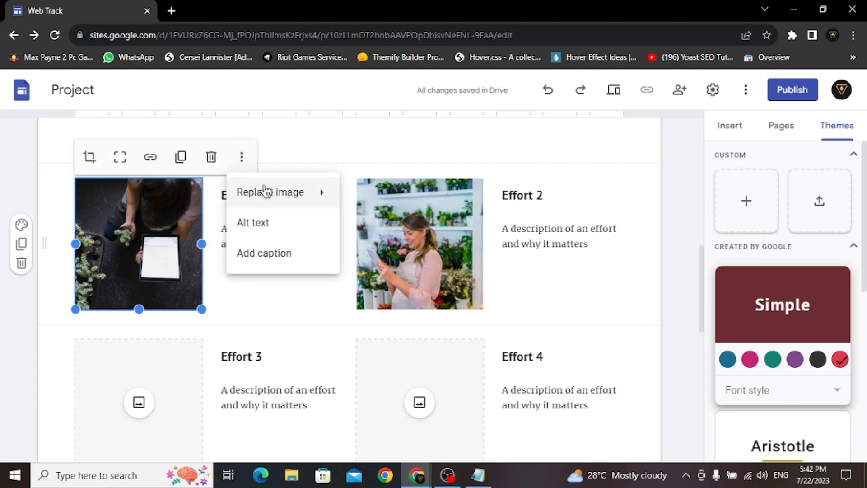
{"action": "mouse_move", "coordinate": [270, 194]}
{"action": "left_click", "coordinate": [381, 197]}
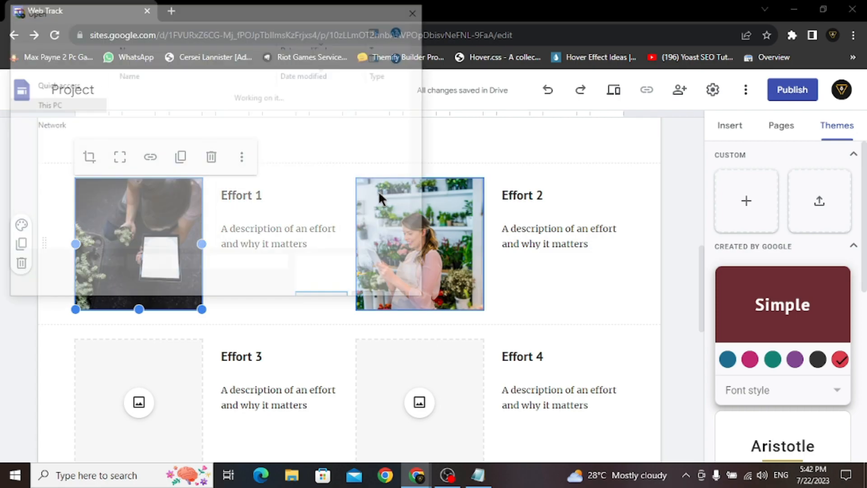
{"action": "left_click", "coordinate": [187, 150]}
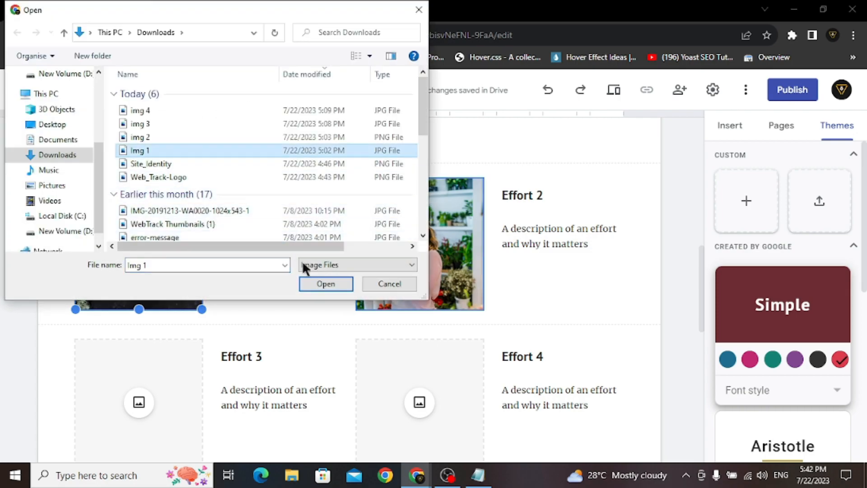
{"action": "left_click", "coordinate": [318, 286]}
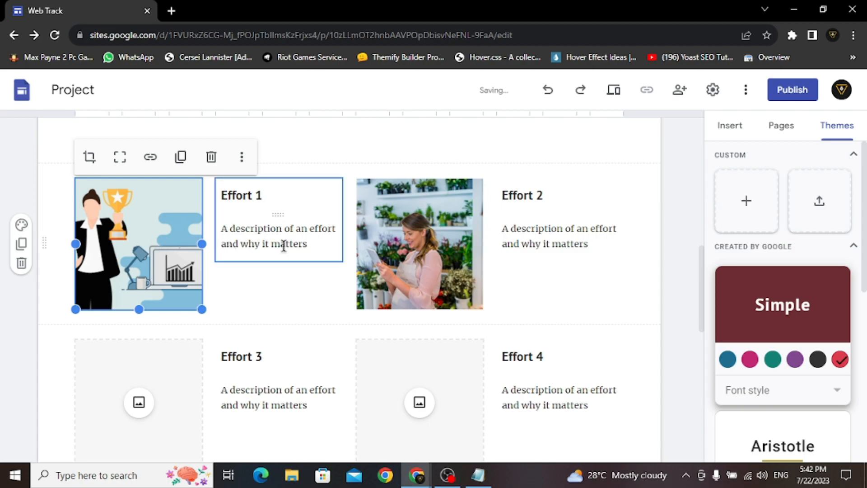
{"action": "left_click", "coordinate": [238, 204]}
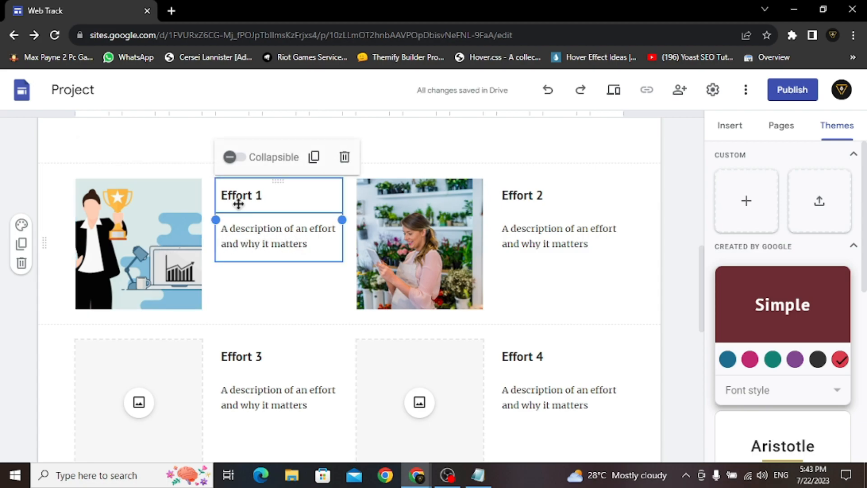
- Paste the title 'Empowering Digital Growth' and its mission description from Notepad into the first card
{"action": "left_click", "coordinate": [484, 482]}
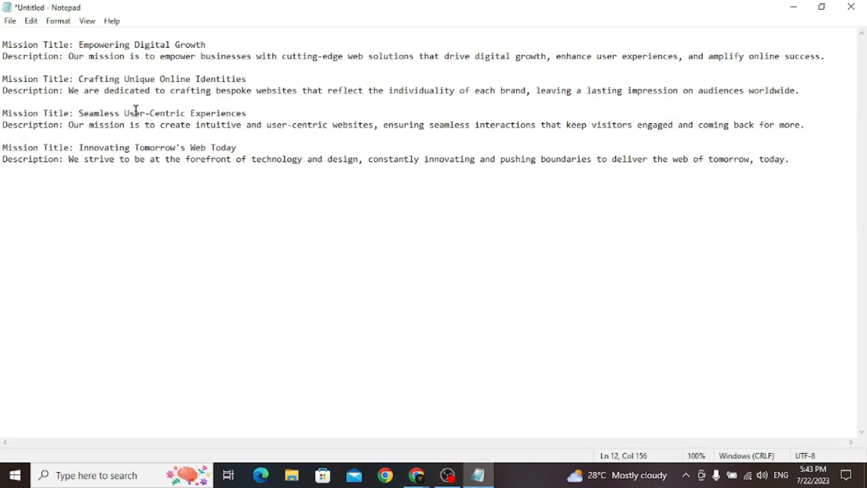
{"action": "left_click_drag", "start_coordinate": [81, 41], "coordinate": [202, 43]}
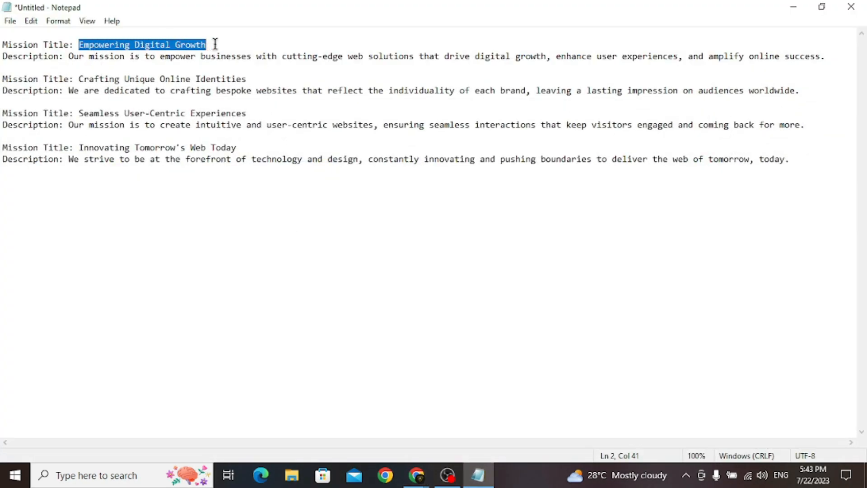
{"action": "left_click", "coordinate": [793, 7]}
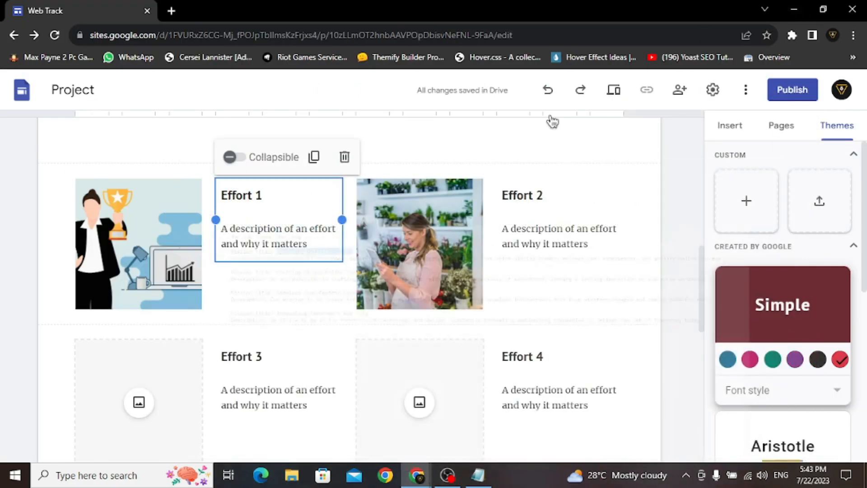
{"action": "left_click", "coordinate": [265, 195]}
{"action": "left_click_drag", "start_coordinate": [264, 195], "coordinate": [224, 195]}
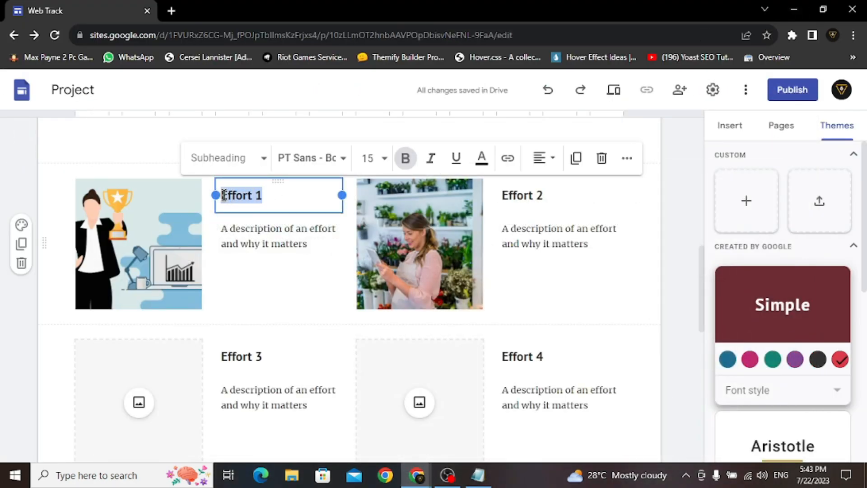
{"action": "type", "text": "Empowering Digital Growth"}
{"action": "left_click", "coordinate": [478, 475]}
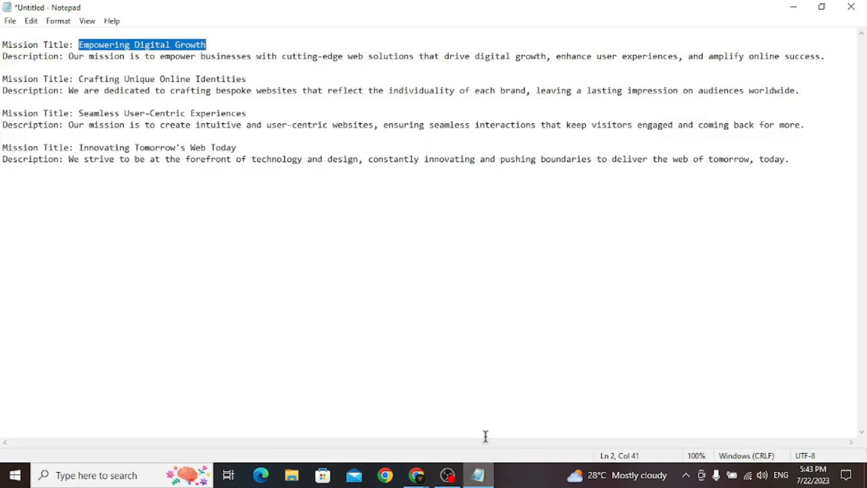
{"action": "left_click_drag", "start_coordinate": [69, 56], "coordinate": [836, 56]}
{"action": "key", "text": "ctrl+c"}
{"action": "left_click", "coordinate": [795, 6]}
{"action": "triple_click", "coordinate": [258, 252]}
{"action": "key", "text": "ctrl+v"}
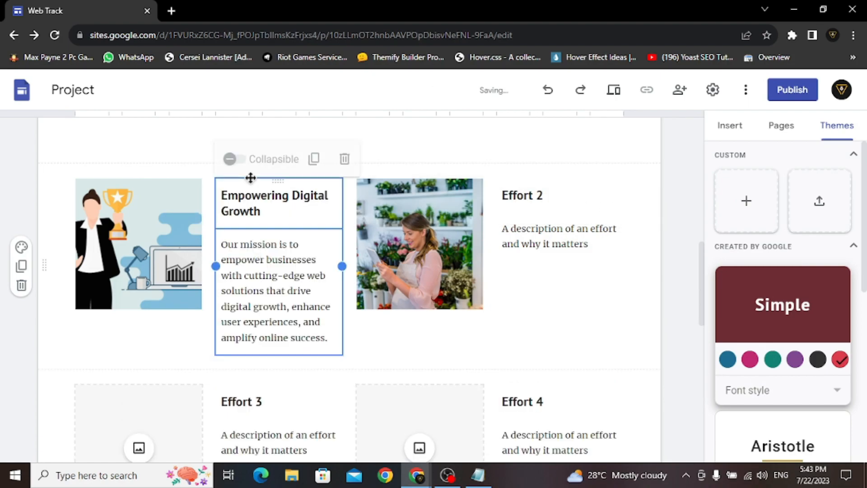
- Set the first card's title in Oswald Medium and its description in Oswald Light
{"action": "triple_click", "coordinate": [249, 194]}
{"action": "left_click", "coordinate": [311, 158]}
{"action": "scroll", "coordinate": [337, 312], "scroll_direction": "down", "scroll_amount": 4}
{"action": "mouse_move", "coordinate": [352, 380]}
{"action": "left_click", "coordinate": [465, 393]}
{"action": "triple_click", "coordinate": [271, 291]}
{"action": "left_click", "coordinate": [319, 217]}
{"action": "scroll", "coordinate": [341, 334], "scroll_direction": "down", "scroll_amount": 5}
{"action": "left_click", "coordinate": [458, 350]}
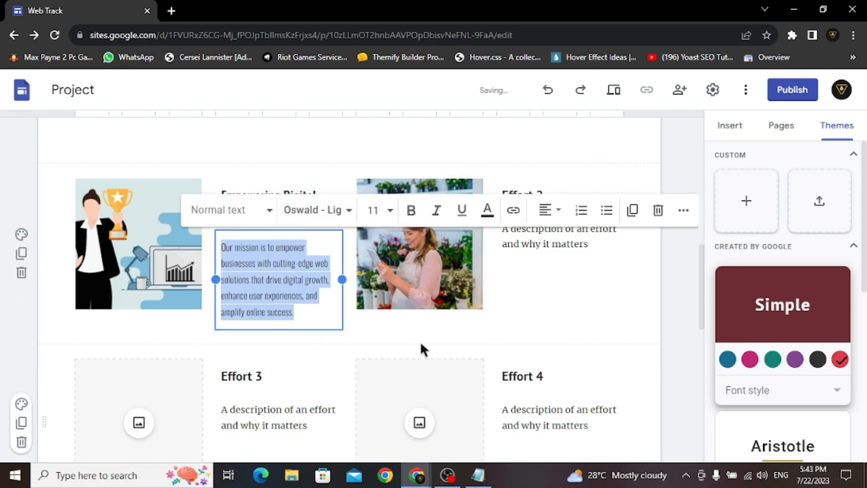
{"action": "left_click", "coordinate": [381, 343]}
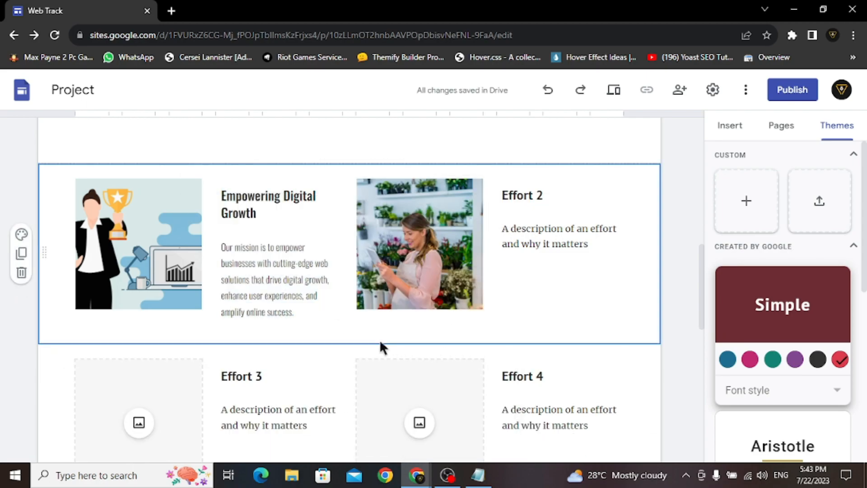
- Replace the Effort 2 image and set the fourth card's description in Oswald
{"action": "left_click", "coordinate": [416, 242]}
{"action": "left_click", "coordinate": [523, 155]}
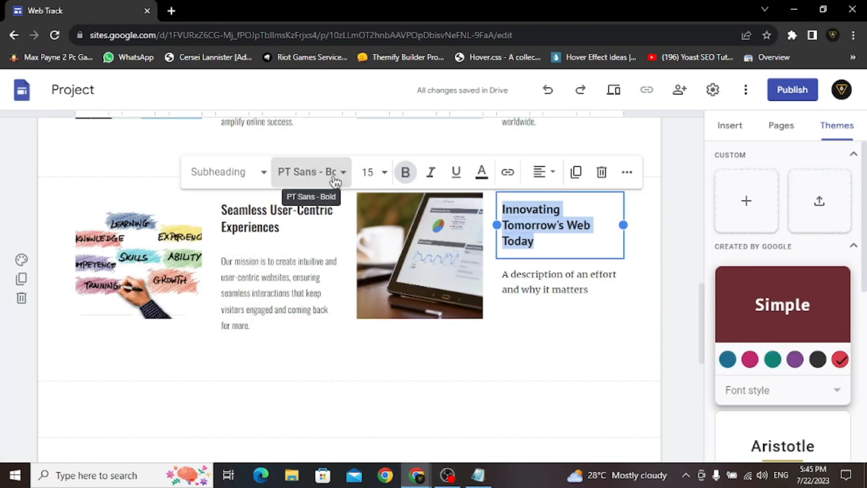
{"action": "left_click", "coordinate": [311, 171]}
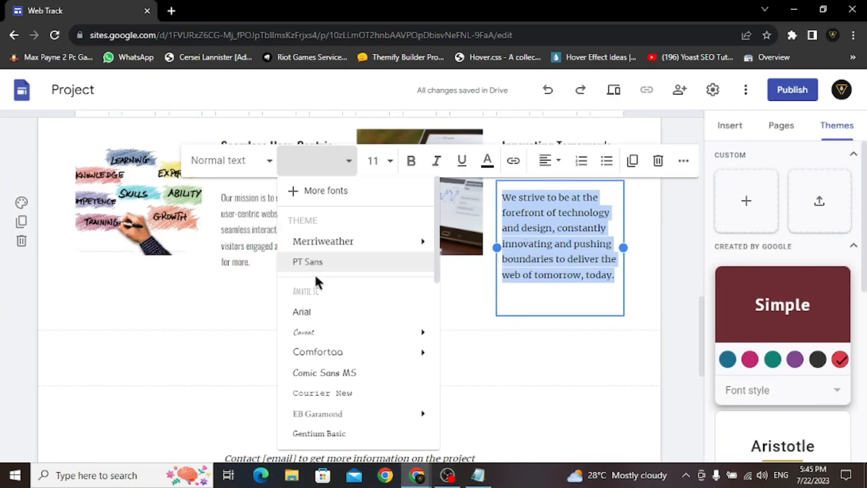
{"action": "left_click", "coordinate": [325, 165]}
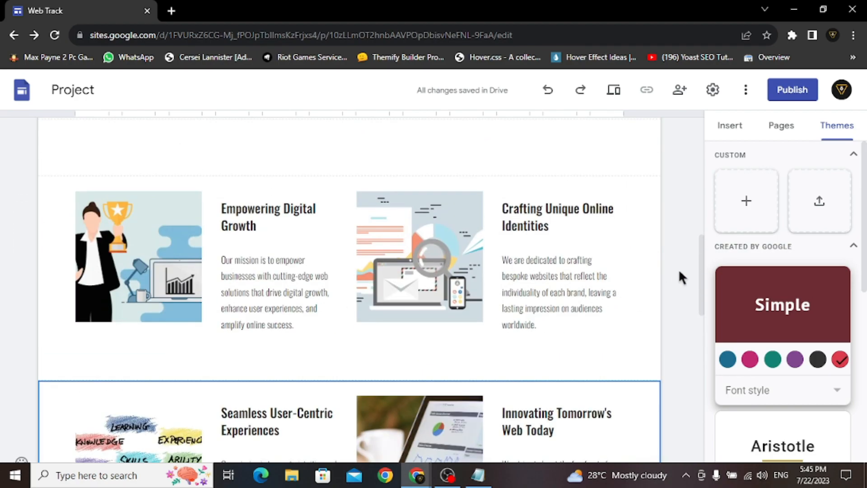
{"action": "scroll", "coordinate": [679, 271], "scroll_direction": "down", "scroll_amount": 2}
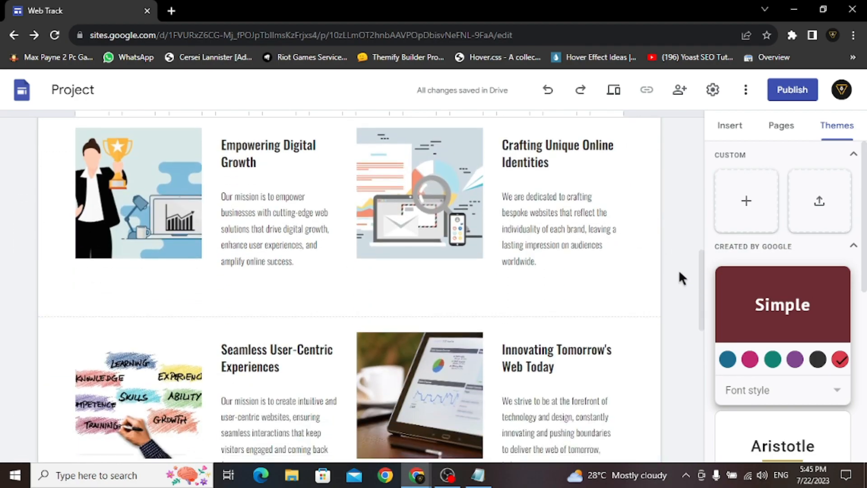
{"action": "scroll", "coordinate": [679, 272], "scroll_direction": "down", "scroll_amount": 8}
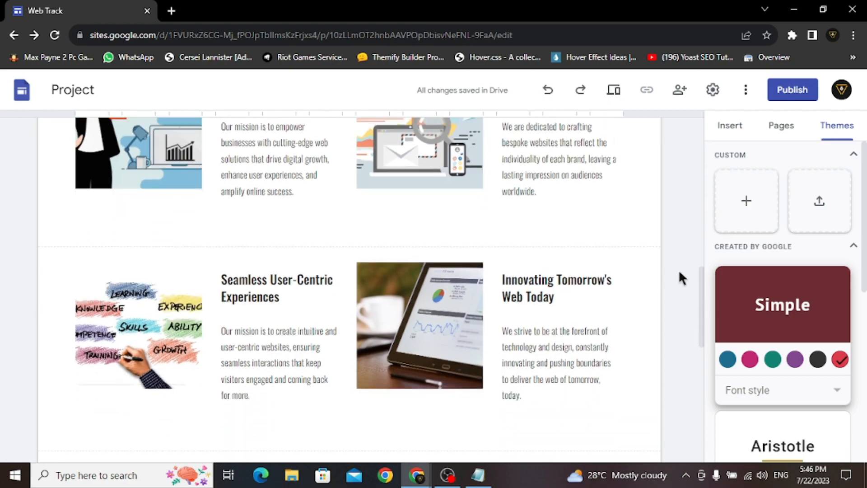
{"action": "scroll", "coordinate": [679, 273], "scroll_direction": "up", "scroll_amount": 2}
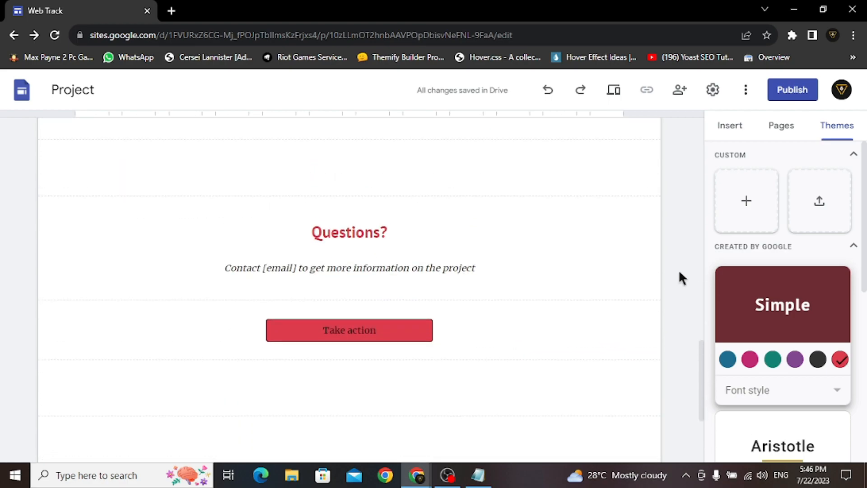
- Delete the empty text-box sections above the Questions? heading and below the Take action button
{"action": "left_click", "coordinate": [362, 156]}
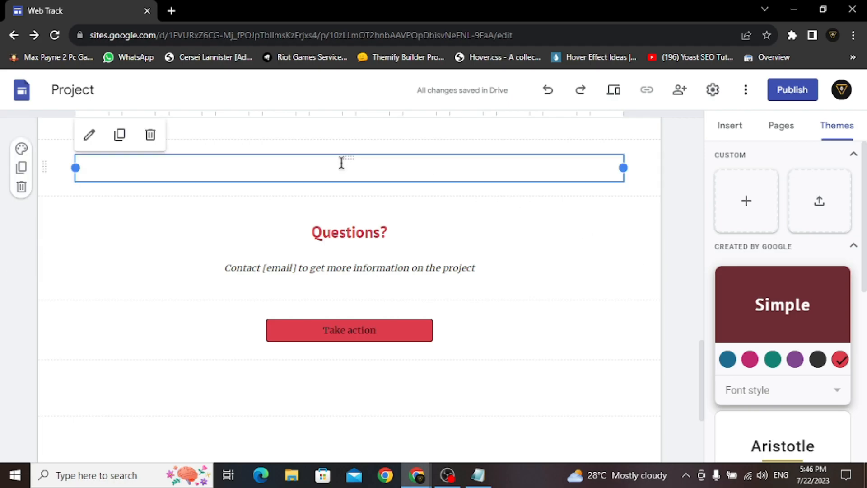
{"action": "left_click", "coordinate": [25, 190]}
{"action": "scroll", "coordinate": [401, 304], "scroll_direction": "down", "scroll_amount": 2}
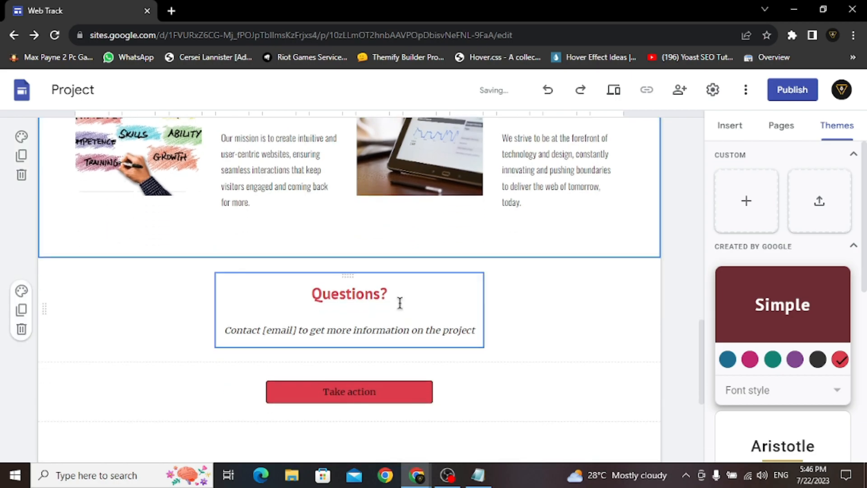
{"action": "scroll", "coordinate": [399, 302], "scroll_direction": "down", "scroll_amount": 5}
{"action": "left_click", "coordinate": [362, 323]}
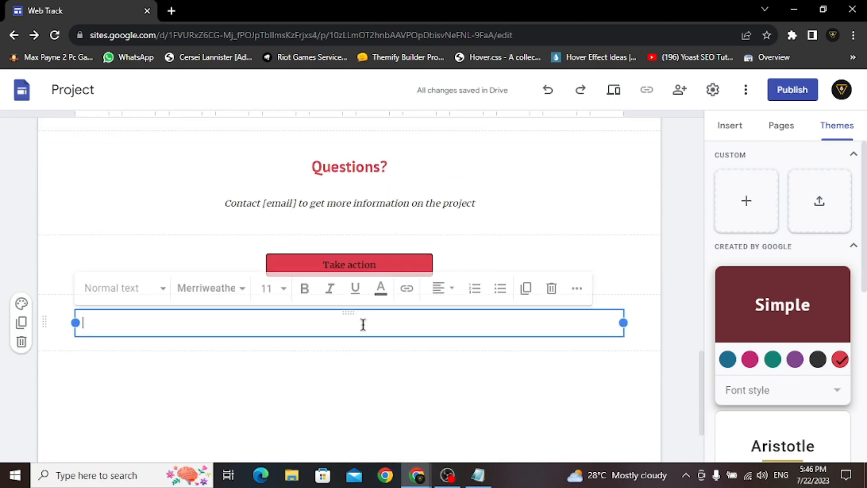
{"action": "left_click", "coordinate": [21, 342]}
{"action": "scroll", "coordinate": [485, 361], "scroll_direction": "up", "scroll_amount": 5}
{"action": "left_click", "coordinate": [333, 294]}
- Set the Questions? heading in Oswald Medium
{"action": "triple_click", "coordinate": [380, 301]}
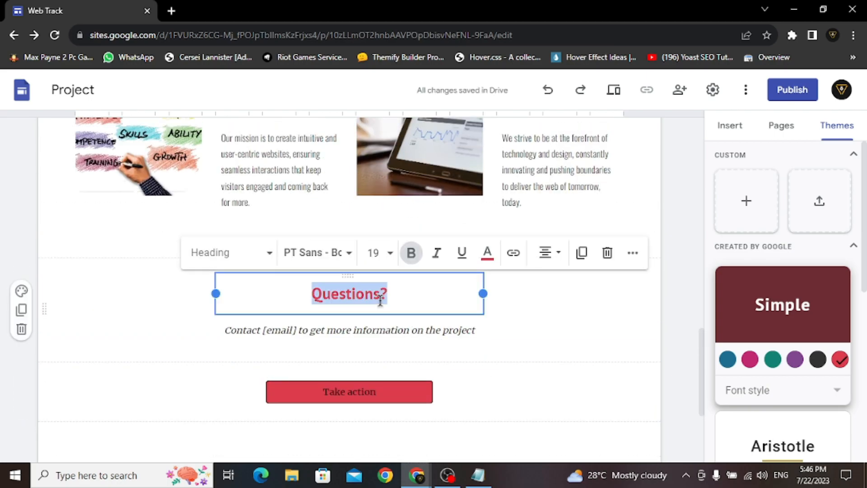
{"action": "left_click", "coordinate": [319, 255]}
{"action": "scroll", "coordinate": [340, 356], "scroll_direction": "down", "scroll_amount": 9}
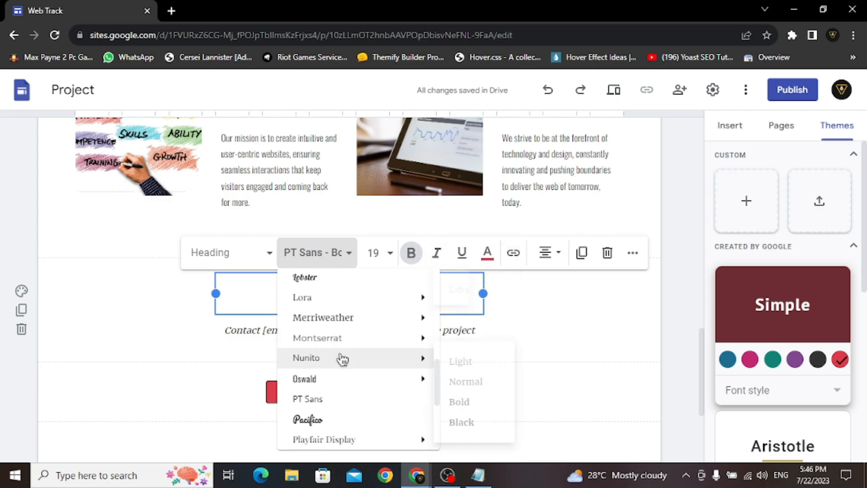
{"action": "scroll", "coordinate": [342, 359], "scroll_direction": "down", "scroll_amount": 1}
{"action": "mouse_move", "coordinate": [427, 352]}
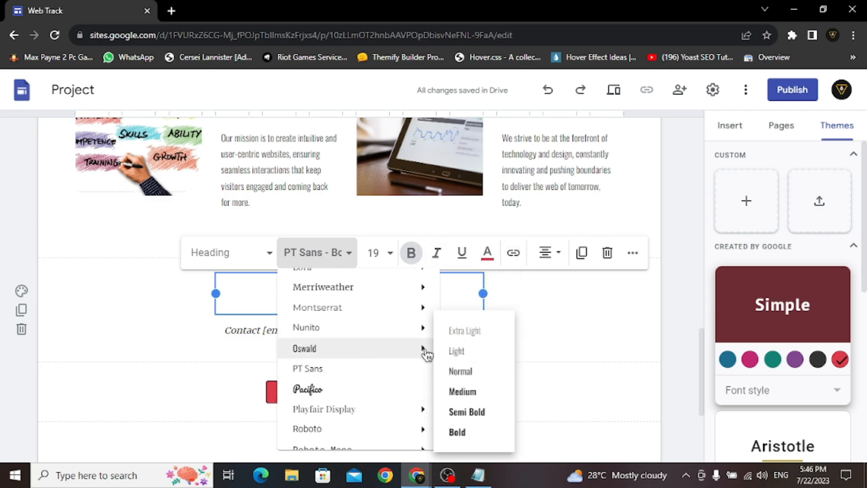
{"action": "left_click", "coordinate": [469, 392]}
- Make the contact line non-italic Oswald Light reading 'Have any Question in Mind?'
{"action": "triple_click", "coordinate": [309, 334]}
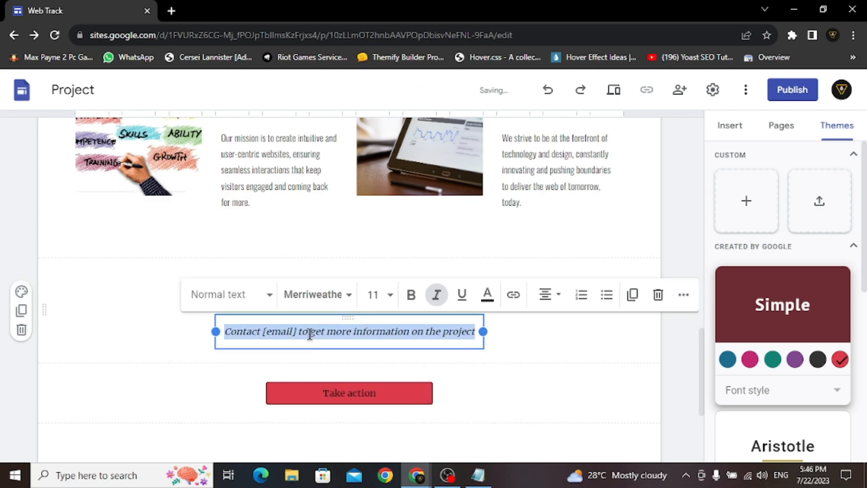
{"action": "left_click", "coordinate": [324, 307]}
{"action": "scroll", "coordinate": [359, 374], "scroll_direction": "down", "scroll_amount": 10}
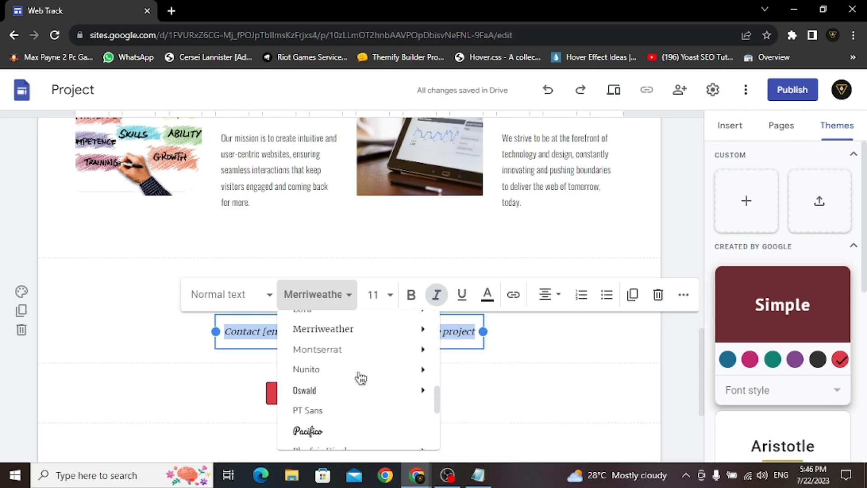
{"action": "mouse_move", "coordinate": [362, 389]}
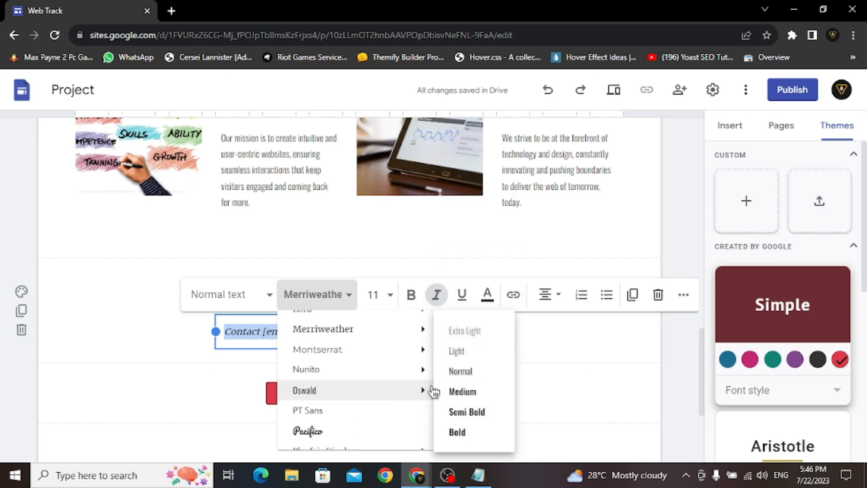
{"action": "left_click", "coordinate": [472, 351]}
{"action": "left_click", "coordinate": [438, 296]}
{"action": "triple_click", "coordinate": [384, 330]}
{"action": "type", "text": "I"}
{"action": "type", "text": "ave any Ques"}
{"action": "type", "text": "tion in Mind?"}
{"action": "left_click", "coordinate": [567, 353]}
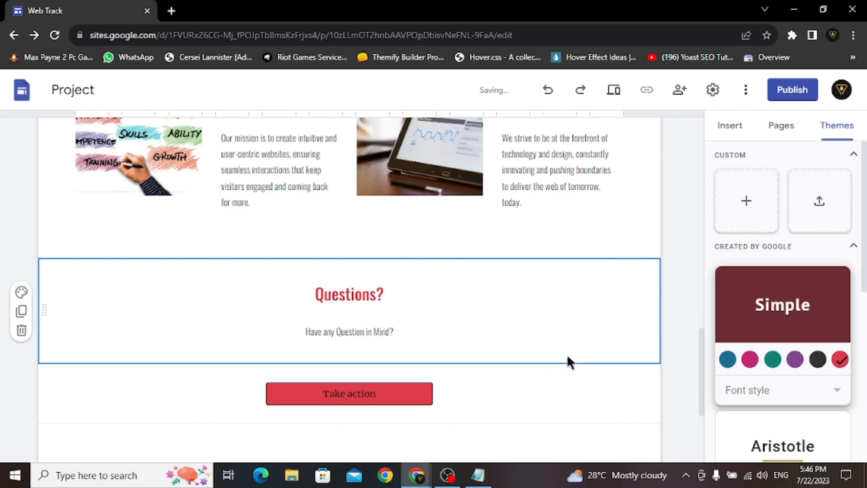
{"action": "scroll", "coordinate": [543, 357], "scroll_direction": "down", "scroll_amount": 2}
{"action": "left_click", "coordinate": [379, 260]}
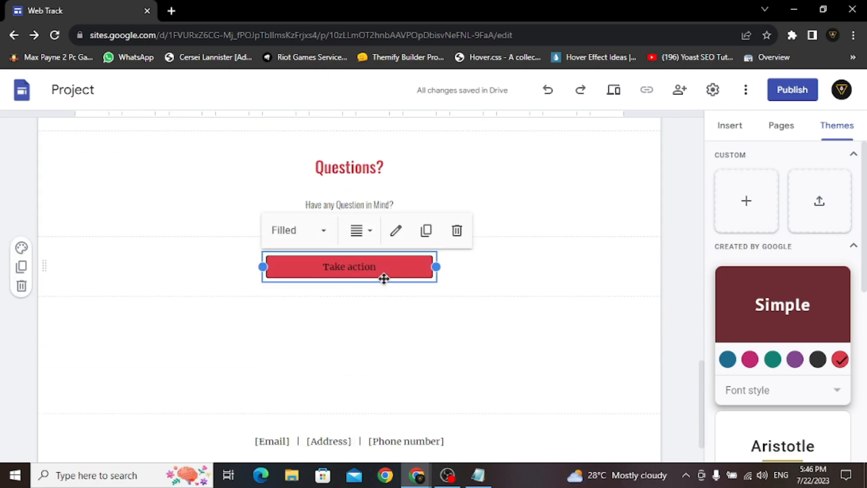
{"action": "double_click", "coordinate": [406, 269]}
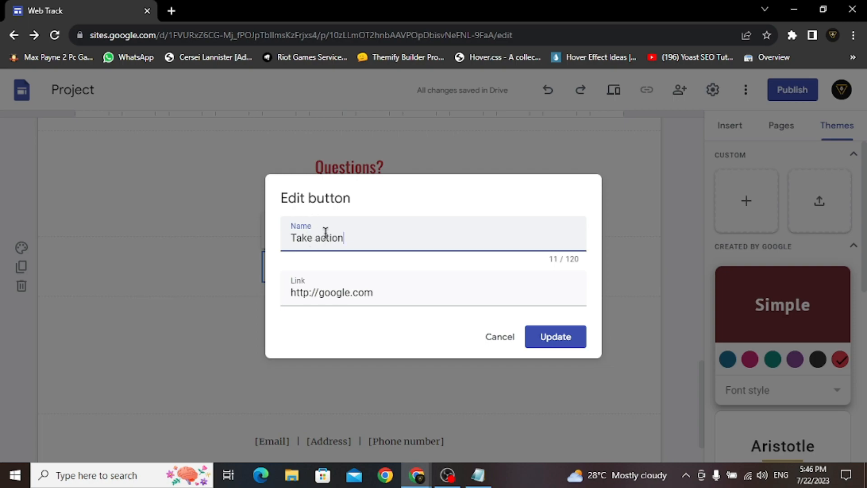
{"action": "left_click_drag", "start_coordinate": [360, 234], "coordinate": [277, 236]}
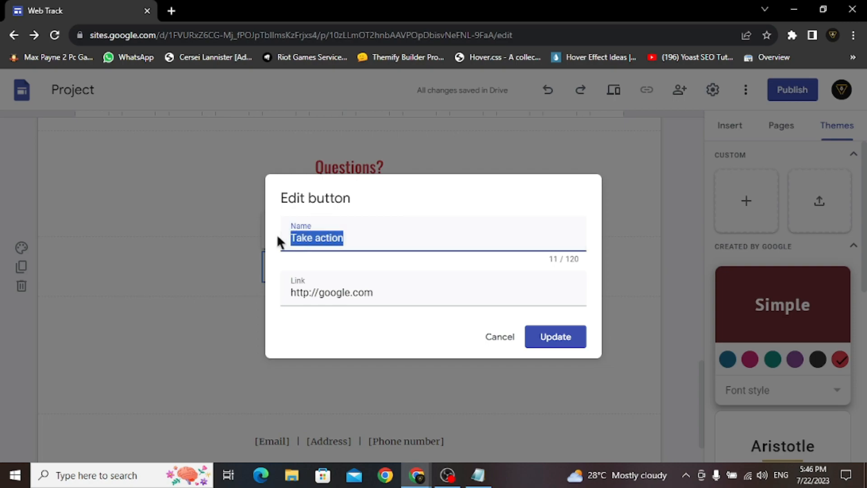
{"action": "type", "text": "Learn"}
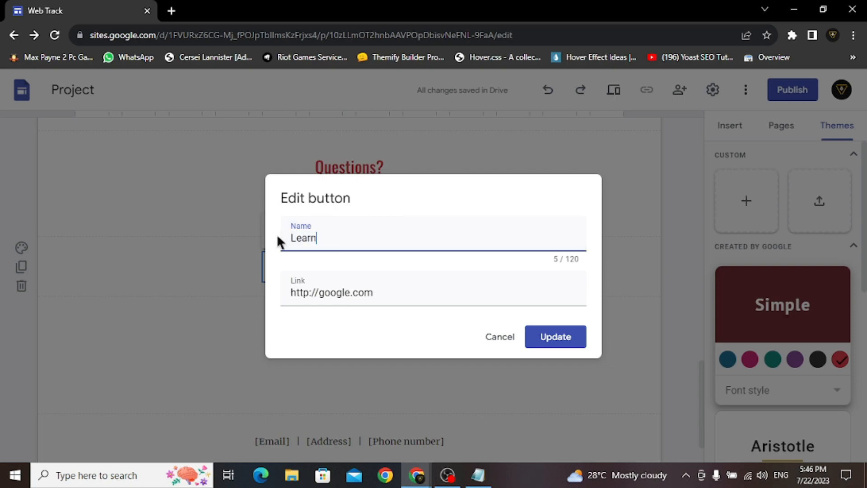
{"action": "type", "text": " More"}
{"action": "triple_click", "coordinate": [365, 293]}
{"action": "type", "text": "https://webtrackofficial.org"}
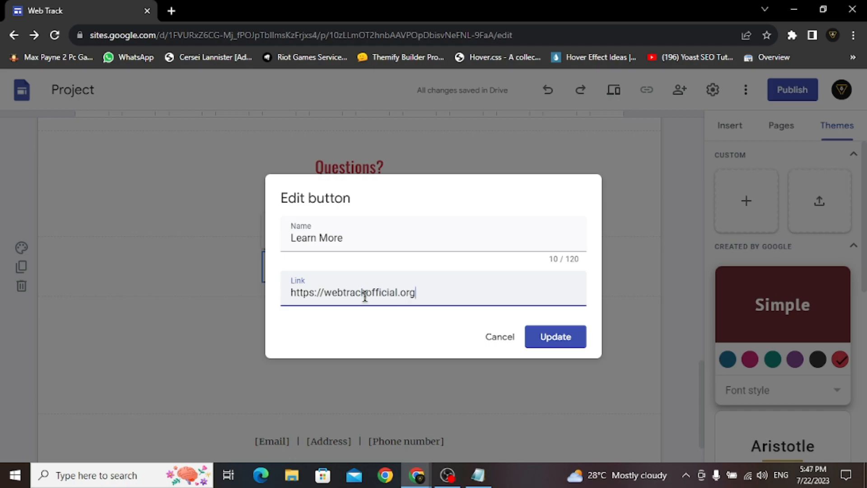
{"action": "left_click", "coordinate": [387, 346]}
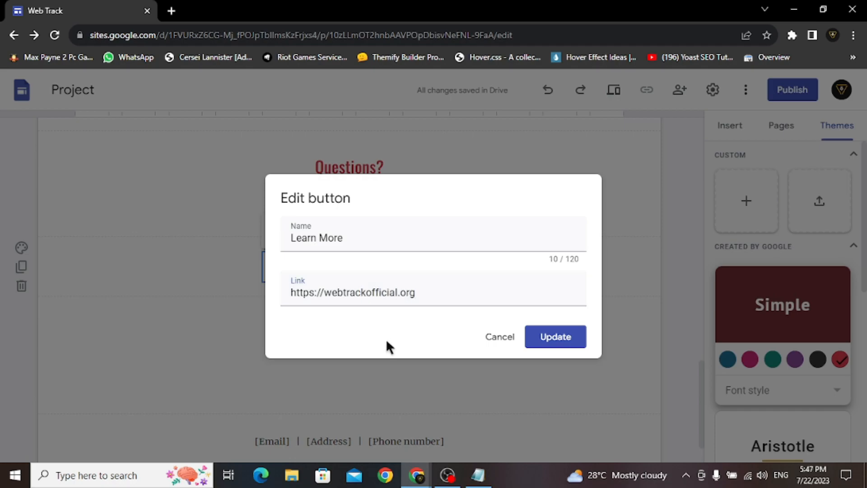
{"action": "left_click", "coordinate": [541, 346]}
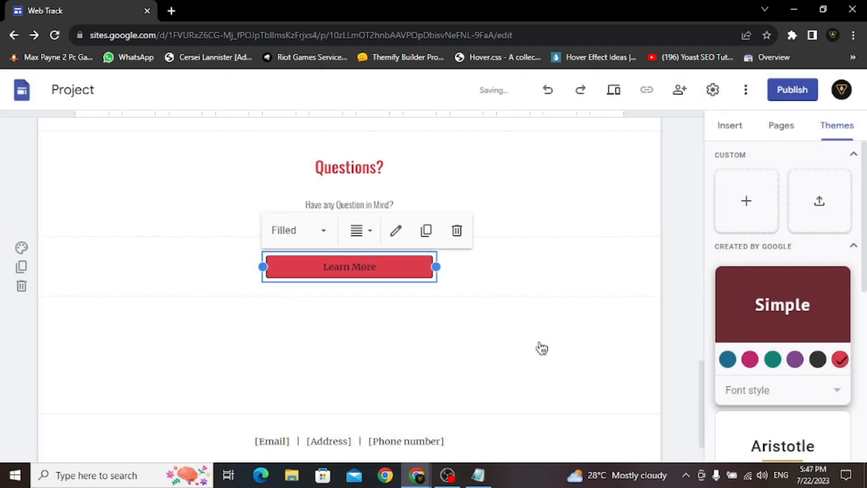
- Switch the button to the Outlined style
{"action": "left_click", "coordinate": [296, 239]}
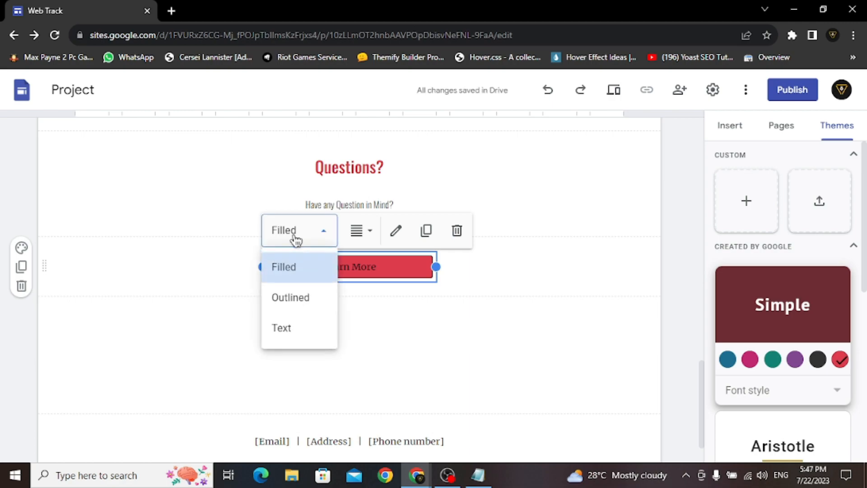
{"action": "left_click", "coordinate": [289, 302]}
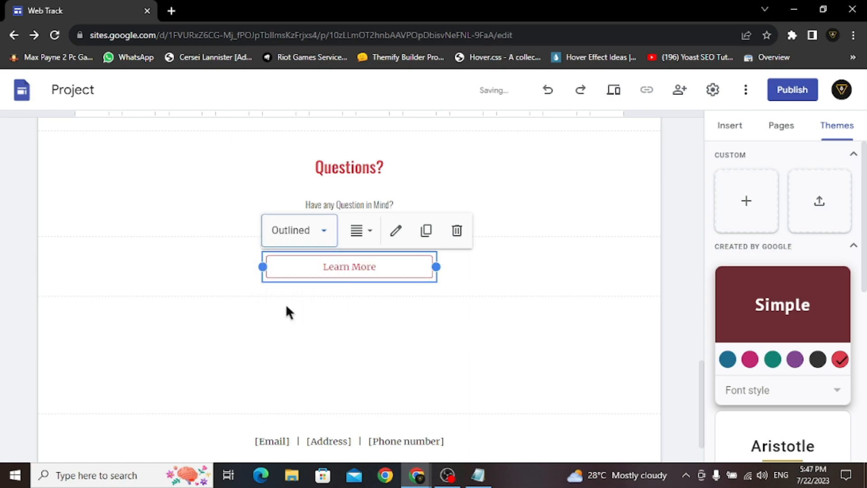
{"action": "left_click", "coordinate": [375, 301]}
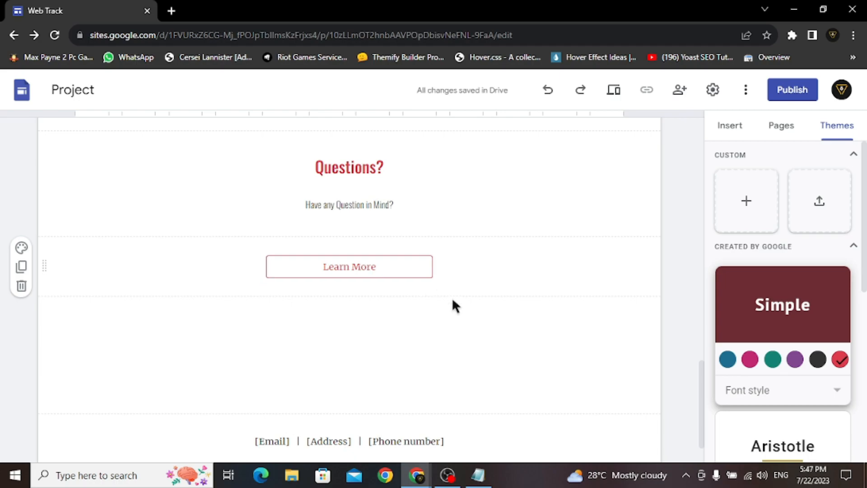
{"action": "scroll", "coordinate": [457, 307], "scroll_direction": "down", "scroll_amount": 1}
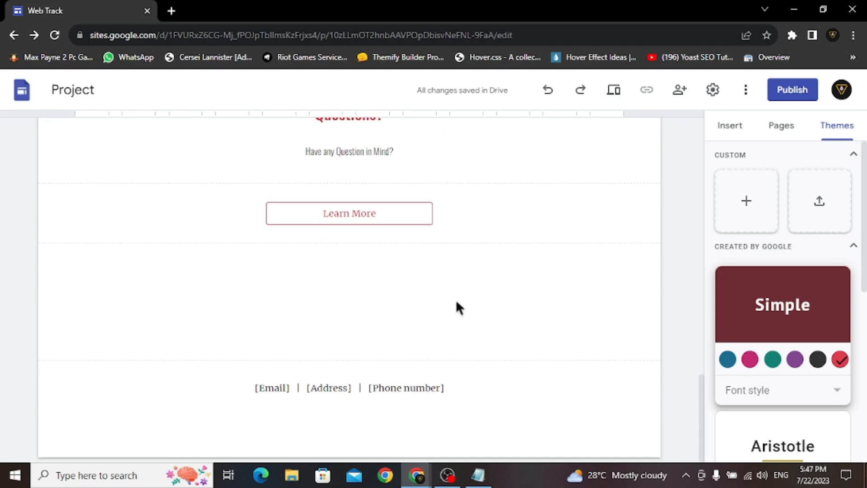
- Fill the footer line with the contact e-mail, 'Lahore, Pakistan' and the phone number
{"action": "scroll", "coordinate": [457, 303], "scroll_direction": "up", "scroll_amount": 15}
{"action": "scroll", "coordinate": [456, 299], "scroll_direction": "up", "scroll_amount": 5}
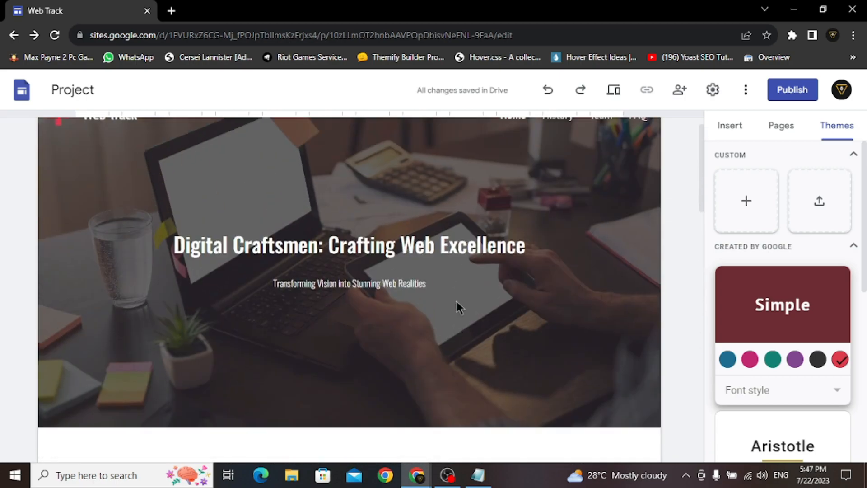
{"action": "scroll", "coordinate": [455, 301], "scroll_direction": "down", "scroll_amount": 12}
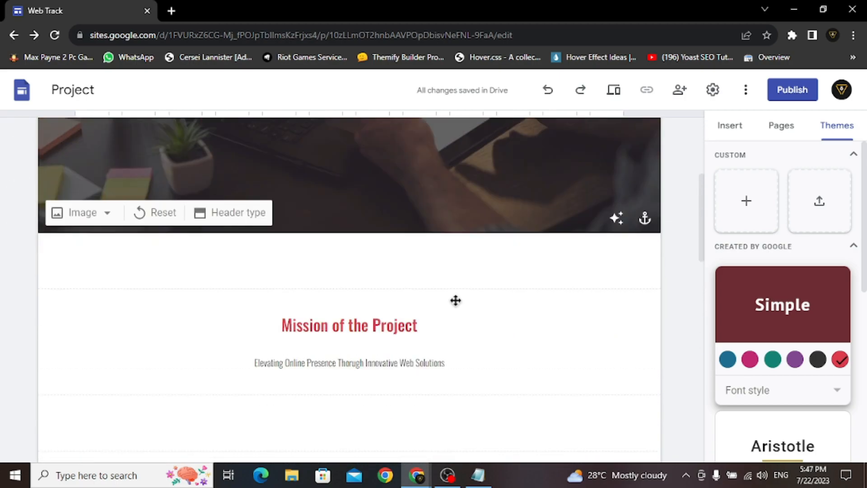
{"action": "scroll", "coordinate": [456, 300], "scroll_direction": "down", "scroll_amount": 4}
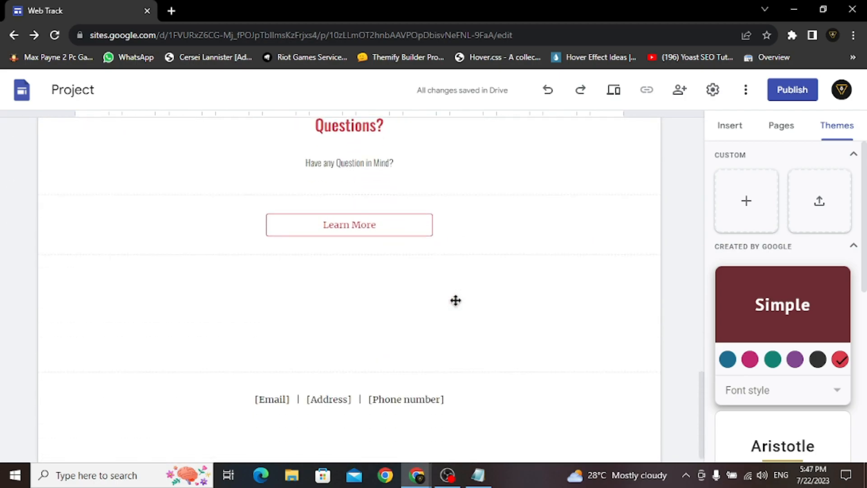
{"action": "left_click", "coordinate": [406, 384]}
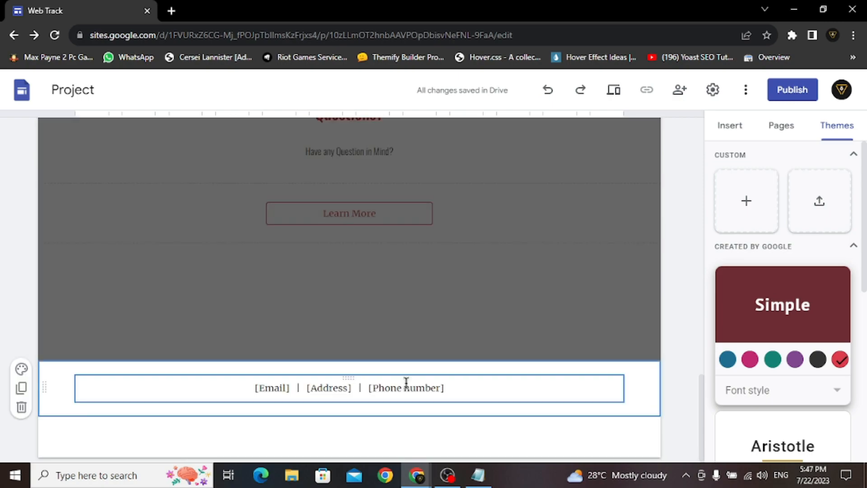
{"action": "left_click", "coordinate": [468, 386]}
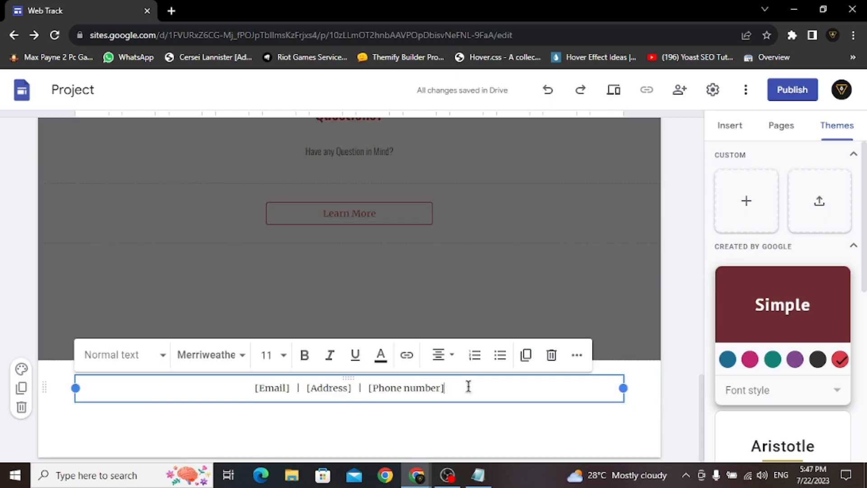
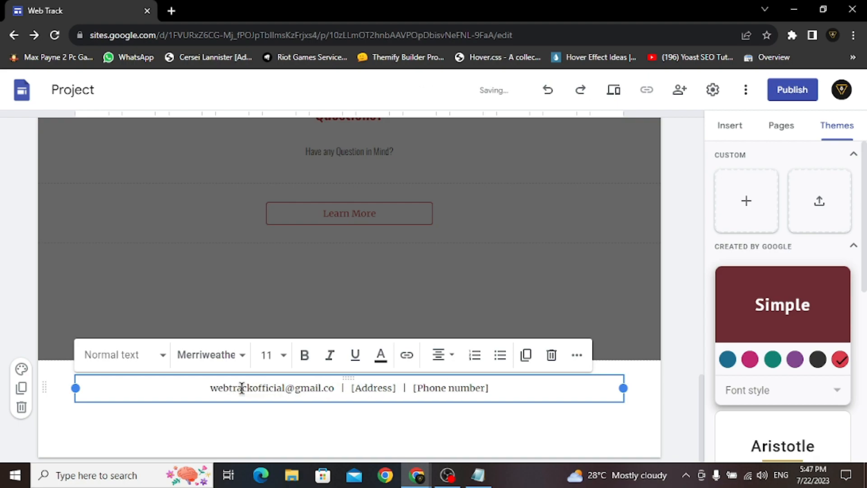
{"action": "left_click_drag", "start_coordinate": [399, 387], "coordinate": [355, 387]}
{"action": "type", "text": "Lahore, Pakistan"}
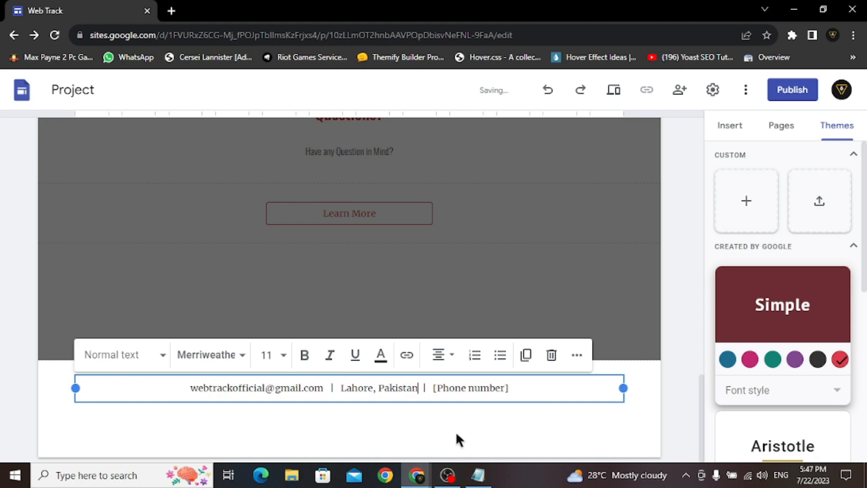
{"action": "left_click_drag", "start_coordinate": [507, 387], "coordinate": [435, 387]}
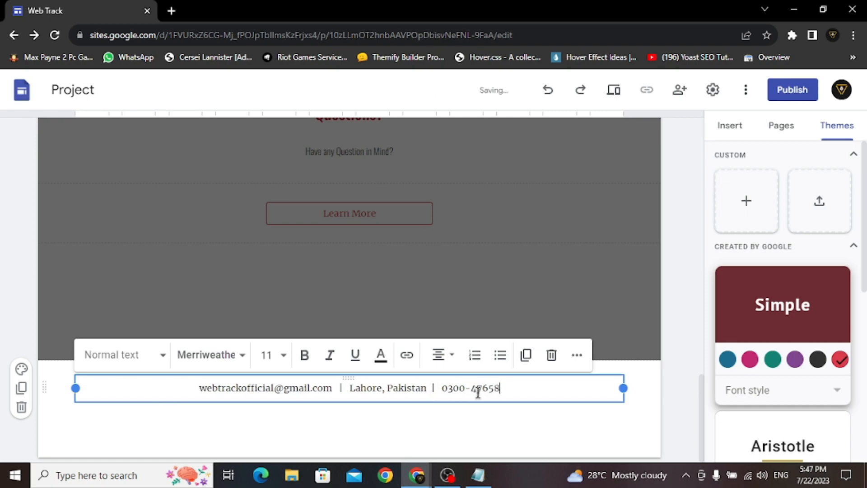
- Set the whole footer line in Oswald Medium
{"action": "key", "text": "ctrl+a"}
{"action": "left_click", "coordinate": [210, 354]}
{"action": "scroll", "coordinate": [257, 402], "scroll_direction": "down", "scroll_amount": 6}
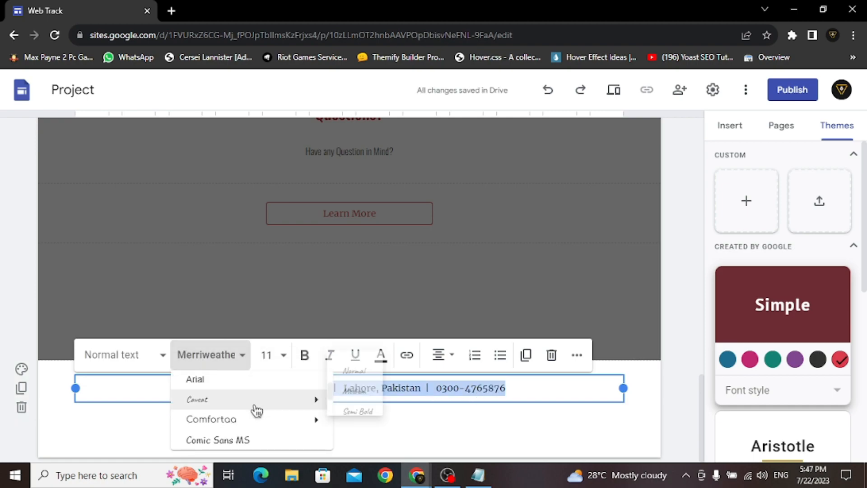
{"action": "scroll", "coordinate": [252, 409], "scroll_direction": "down", "scroll_amount": 2}
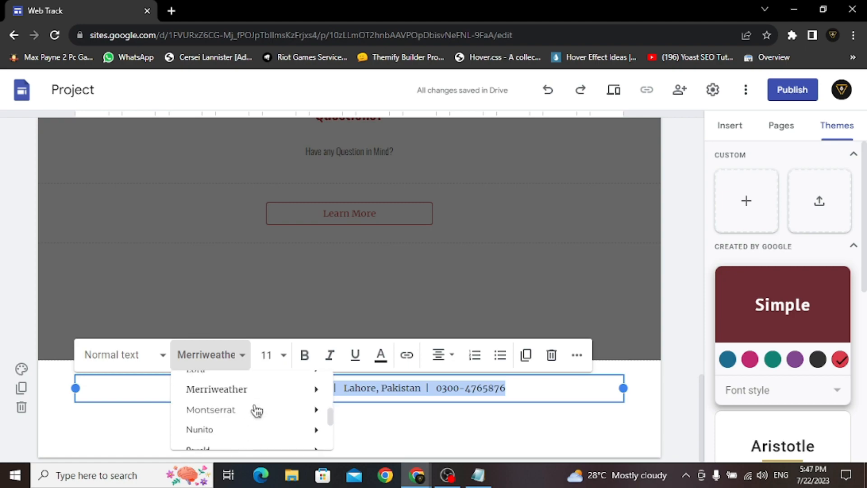
{"action": "scroll", "coordinate": [252, 409], "scroll_direction": "down", "scroll_amount": 3}
{"action": "mouse_move", "coordinate": [328, 395]}
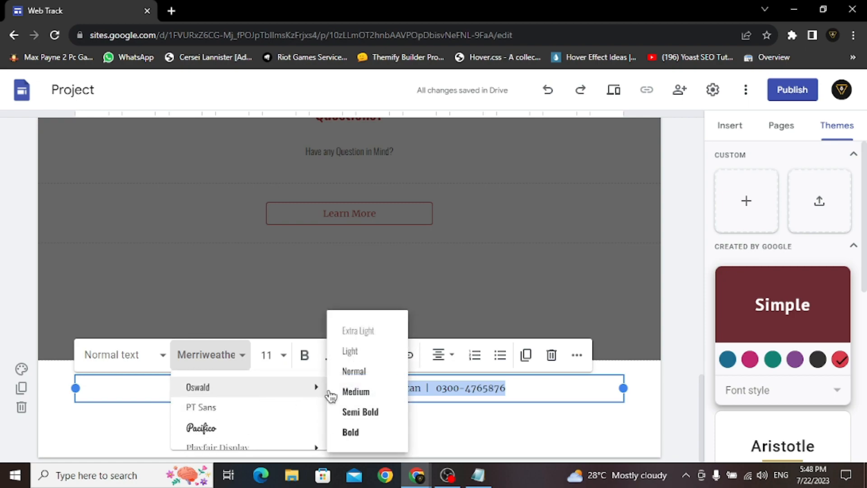
{"action": "left_click", "coordinate": [375, 395]}
{"action": "left_click", "coordinate": [607, 427]}
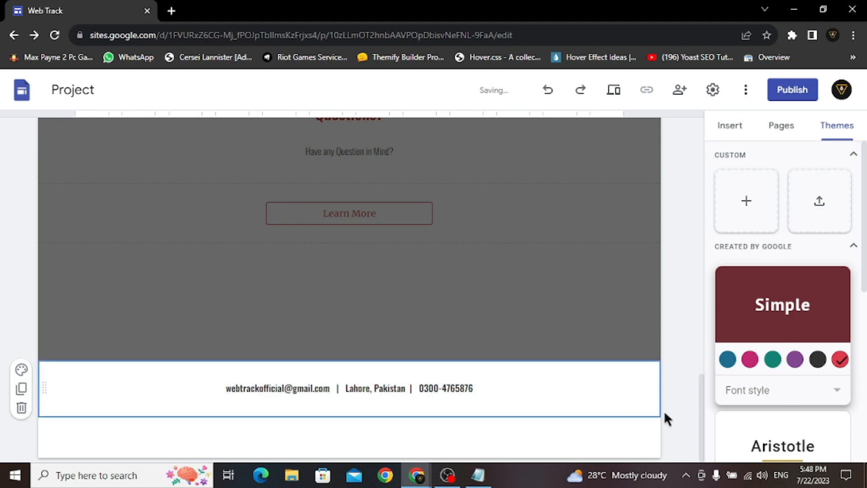
- Preview the Web Track home page and scroll from the hero header to the footer and back
{"action": "scroll", "coordinate": [671, 400], "scroll_direction": "up", "scroll_amount": 15}
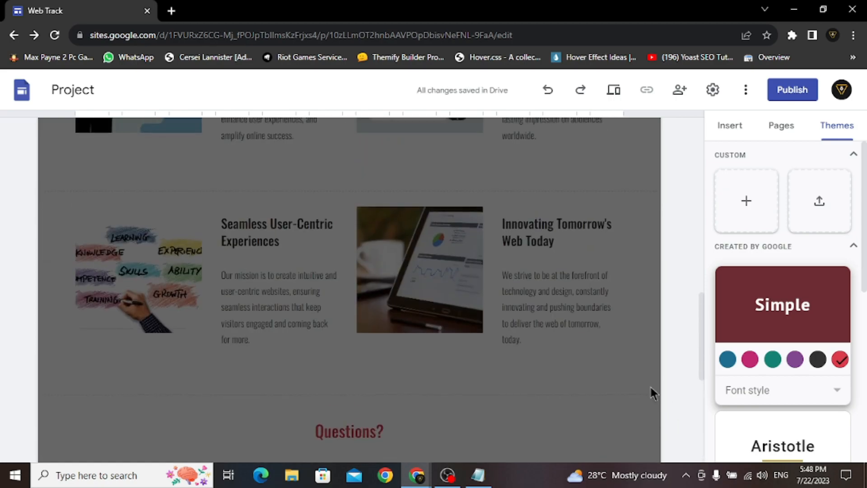
{"action": "scroll", "coordinate": [649, 385], "scroll_direction": "up", "scroll_amount": 5}
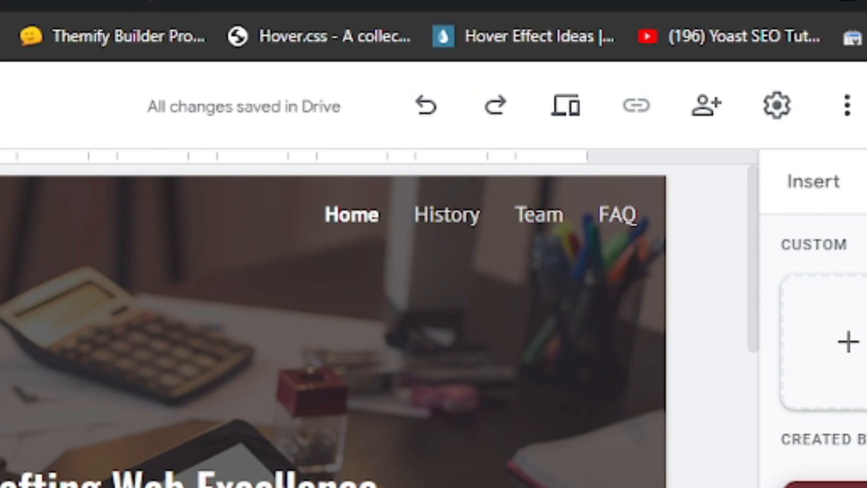
{"action": "left_click", "coordinate": [568, 129]}
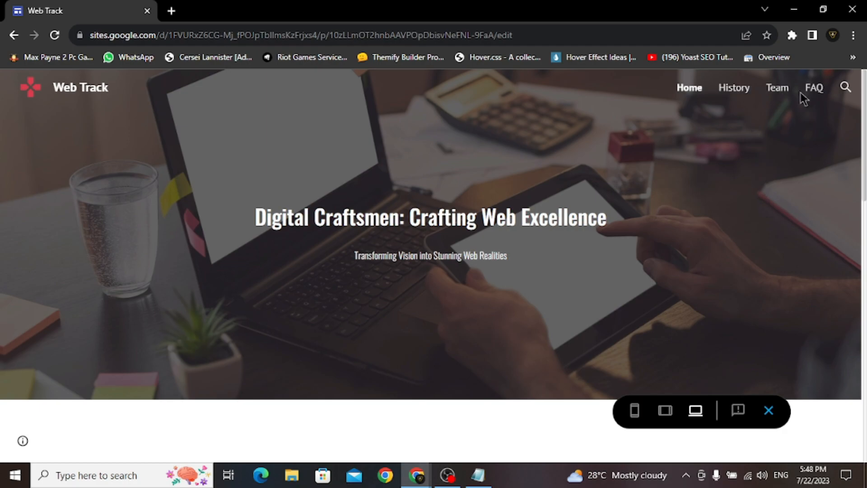
{"action": "scroll", "coordinate": [708, 197], "scroll_direction": "down", "scroll_amount": 6}
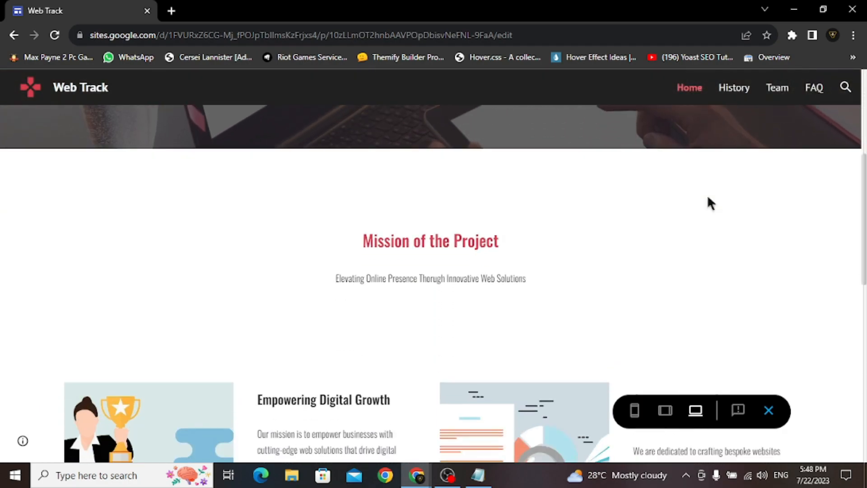
{"action": "scroll", "coordinate": [707, 197], "scroll_direction": "down", "scroll_amount": 1}
{"action": "scroll", "coordinate": [749, 205], "scroll_direction": "down", "scroll_amount": 1}
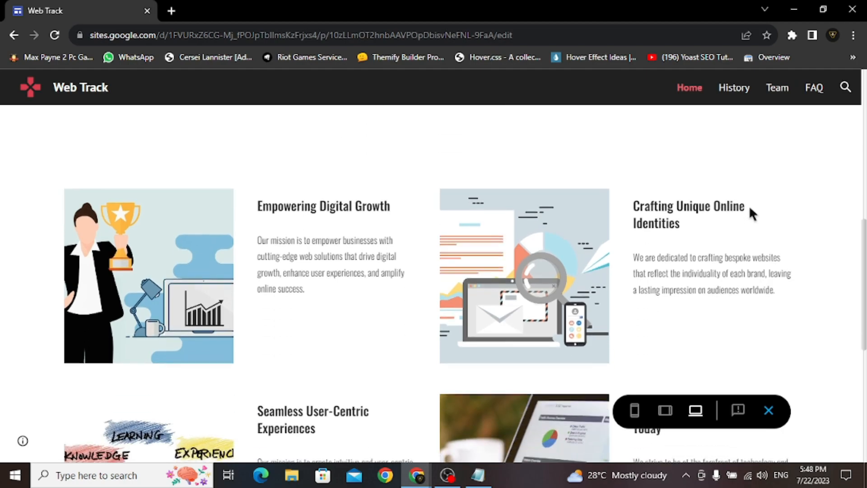
{"action": "scroll", "coordinate": [783, 228], "scroll_direction": "down", "scroll_amount": 7}
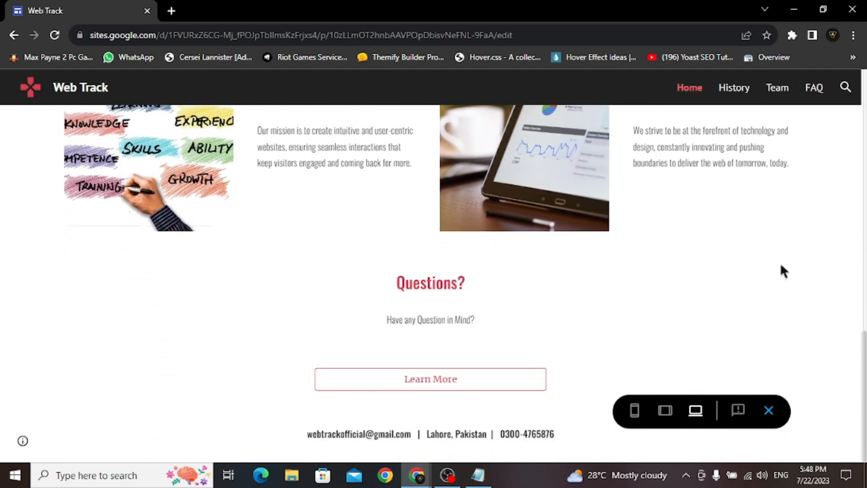
{"action": "scroll", "coordinate": [774, 275], "scroll_direction": "up", "scroll_amount": 15}
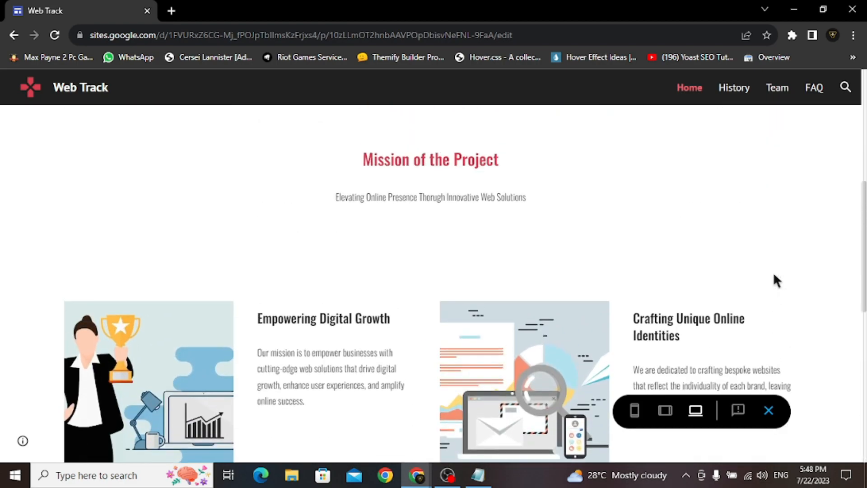
{"action": "scroll", "coordinate": [773, 280], "scroll_direction": "up", "scroll_amount": 2}
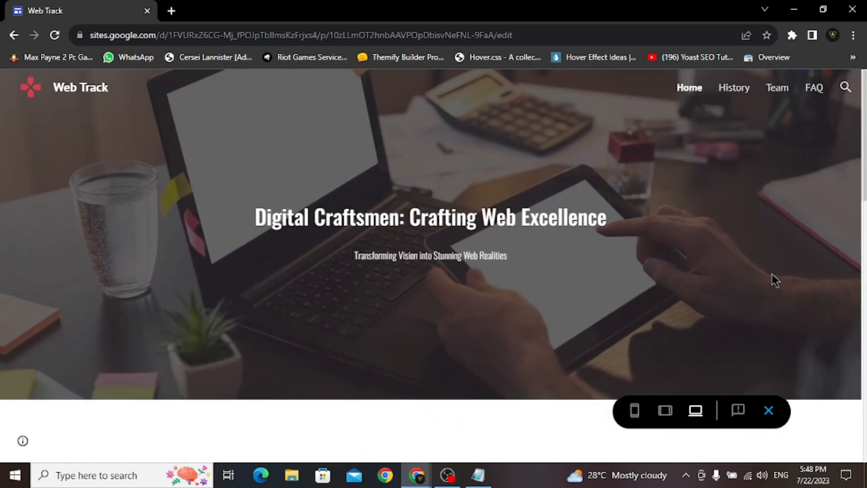
- Preview the site at tablet width, then at phone width with the navigation menu open
{"action": "left_click", "coordinate": [665, 410]}
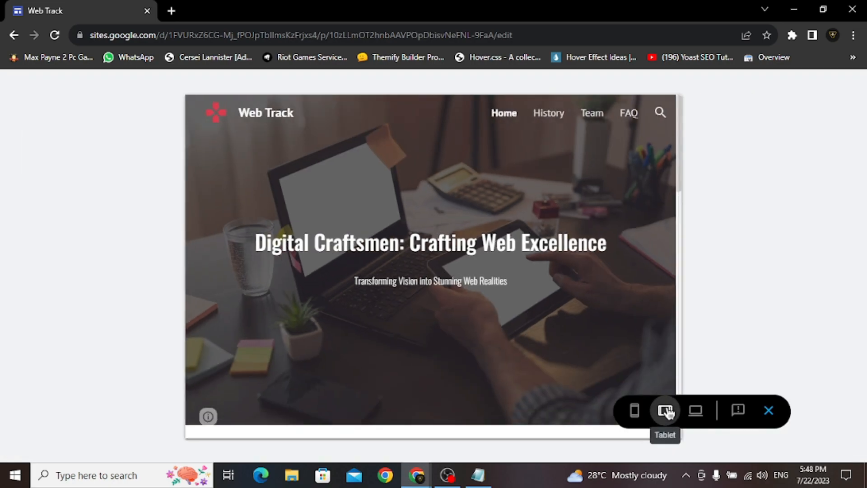
{"action": "scroll", "coordinate": [598, 259], "scroll_direction": "down", "scroll_amount": 10}
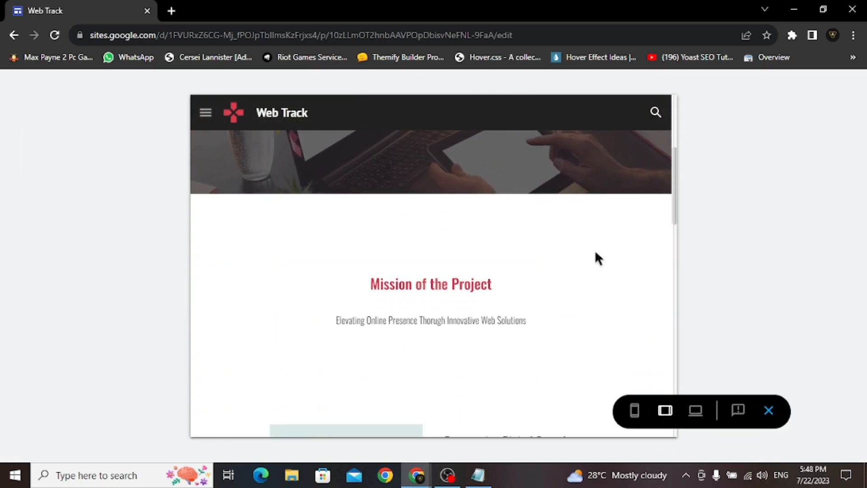
{"action": "scroll", "coordinate": [597, 259], "scroll_direction": "down", "scroll_amount": 10}
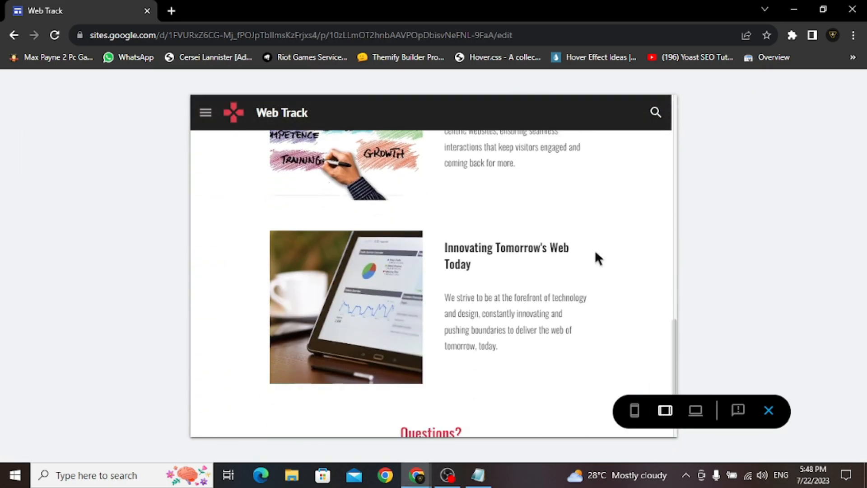
{"action": "scroll", "coordinate": [596, 255], "scroll_direction": "up", "scroll_amount": 10}
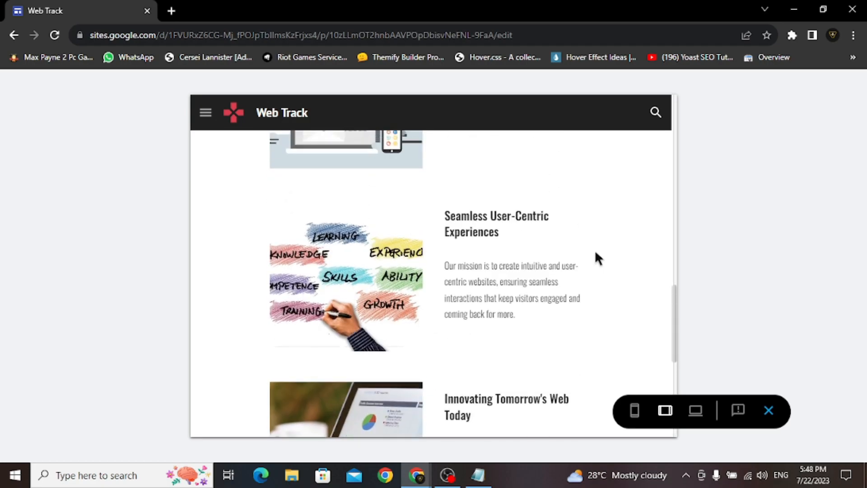
{"action": "scroll", "coordinate": [595, 253], "scroll_direction": "up", "scroll_amount": 5}
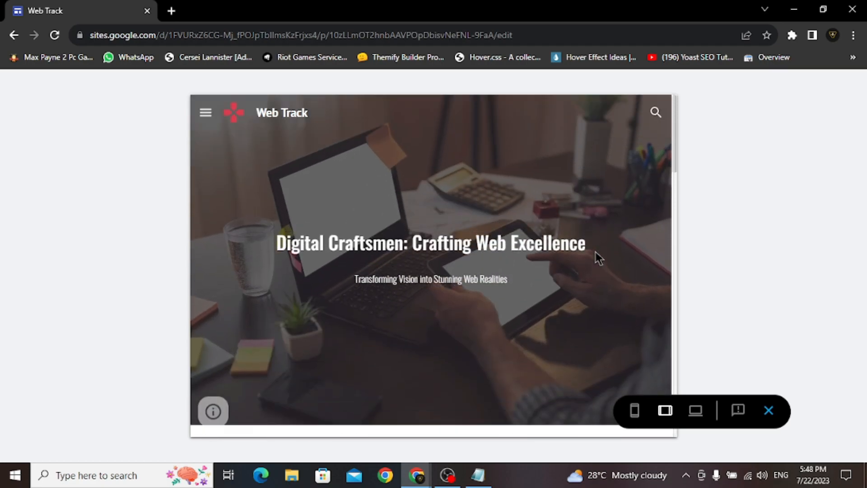
{"action": "left_click", "coordinate": [642, 410]}
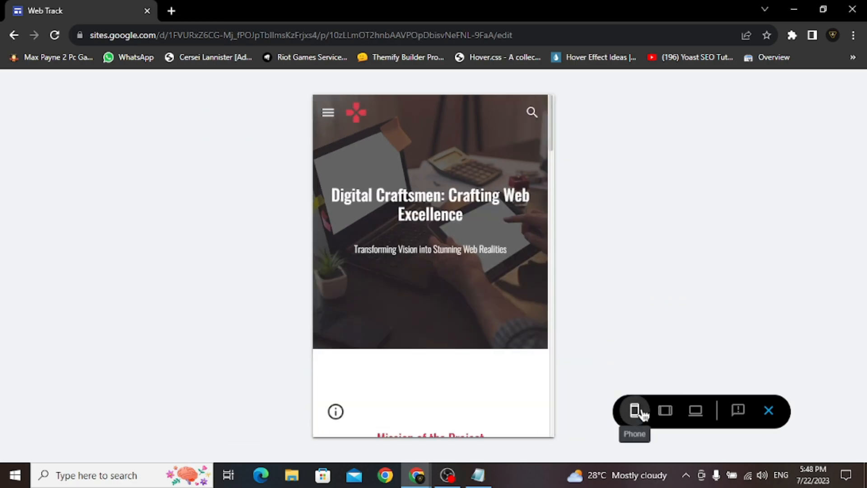
{"action": "left_click", "coordinate": [336, 114]}
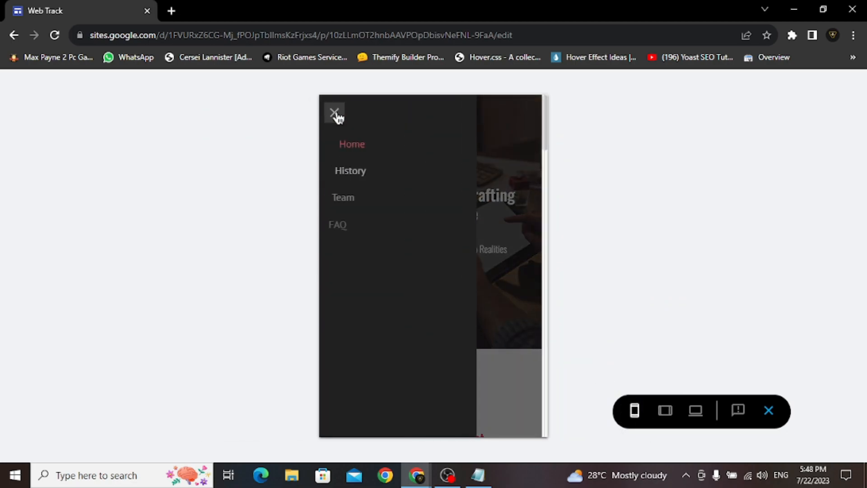
- Leave the preview, open the History page and delete the empty two-image gallery section
{"action": "key", "text": "Escape"}
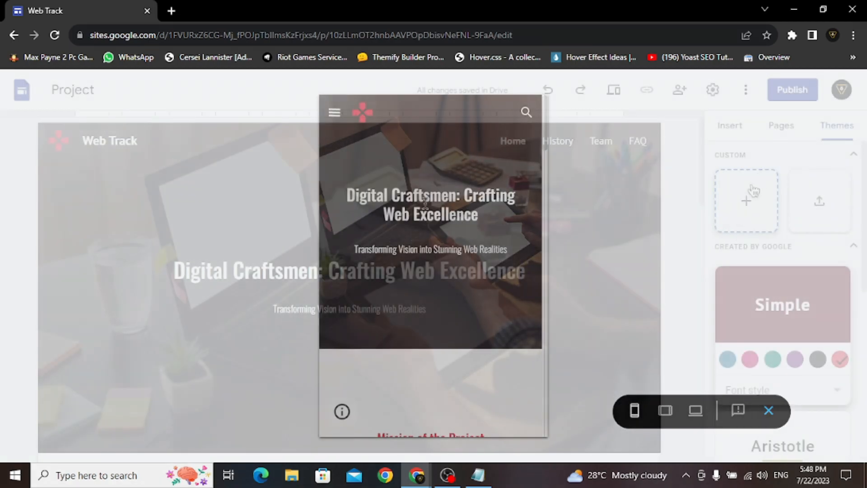
{"action": "left_click", "coordinate": [781, 131]}
{"action": "left_click", "coordinate": [759, 223]}
{"action": "left_click", "coordinate": [340, 200]}
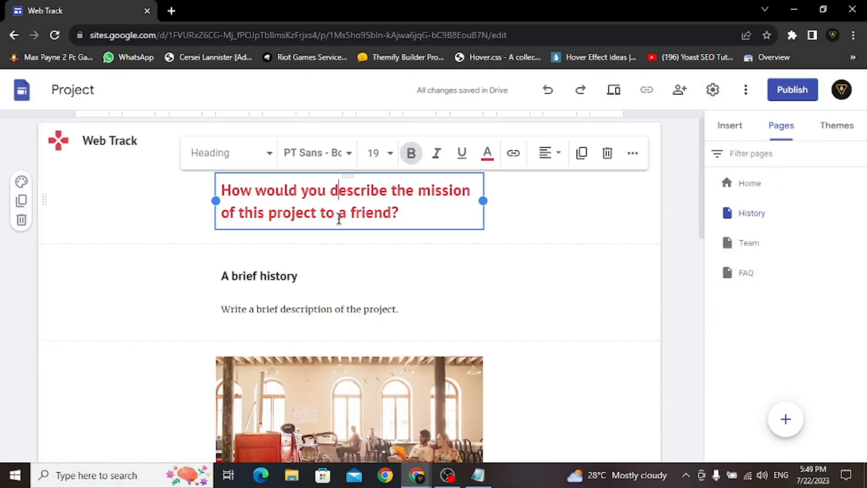
{"action": "left_click", "coordinate": [292, 275]}
{"action": "scroll", "coordinate": [312, 352], "scroll_direction": "down", "scroll_amount": 10}
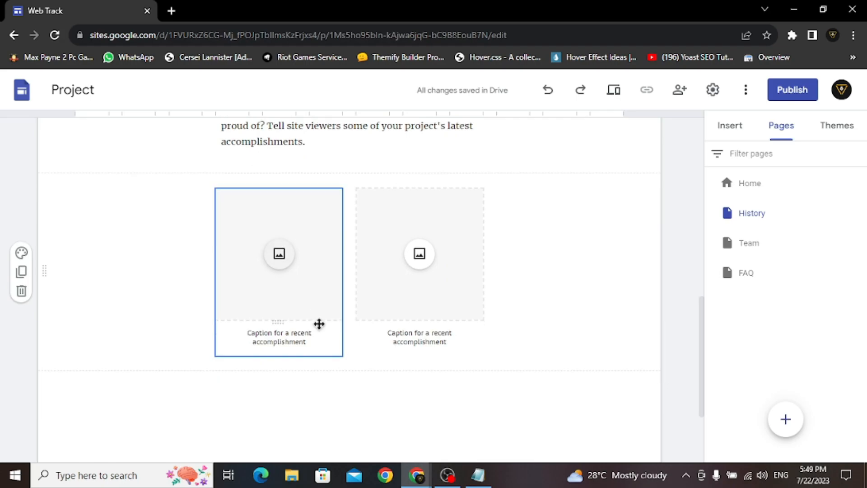
{"action": "scroll", "coordinate": [318, 324], "scroll_direction": "down", "scroll_amount": 3}
{"action": "scroll", "coordinate": [319, 325], "scroll_direction": "up", "scroll_amount": 7}
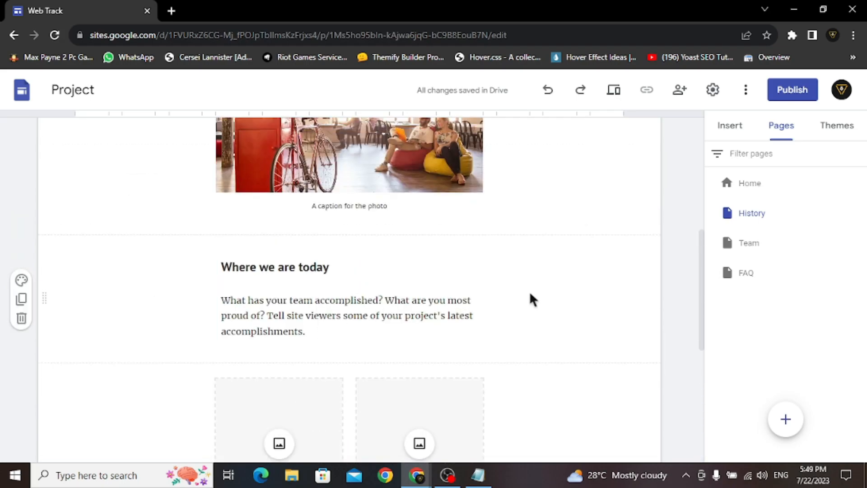
{"action": "scroll", "coordinate": [519, 304], "scroll_direction": "down", "scroll_amount": 4}
{"action": "scroll", "coordinate": [506, 289], "scroll_direction": "down", "scroll_amount": 1}
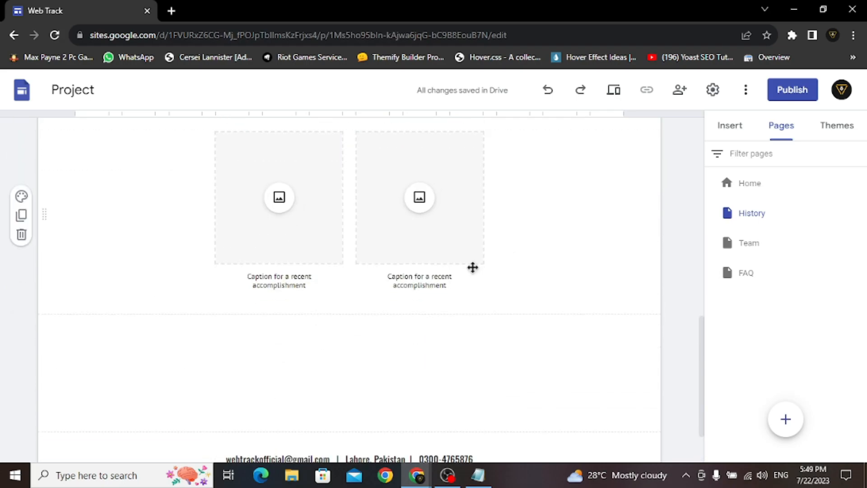
{"action": "left_click", "coordinate": [30, 229]}
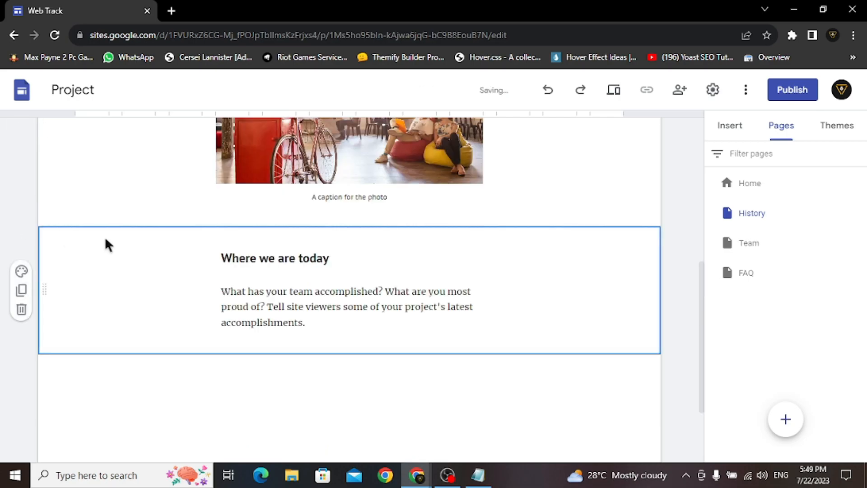
- Insert a two-column image-and-text content block below 'Where we are today'
{"action": "scroll", "coordinate": [480, 294], "scroll_direction": "down", "scroll_amount": 2}
{"action": "left_click", "coordinate": [730, 127]}
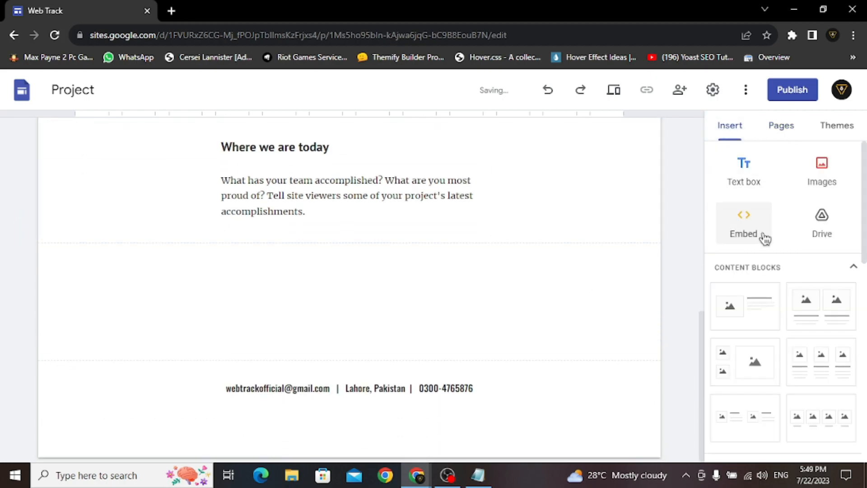
{"action": "scroll", "coordinate": [761, 280], "scroll_direction": "down", "scroll_amount": 1}
{"action": "left_click", "coordinate": [755, 351]}
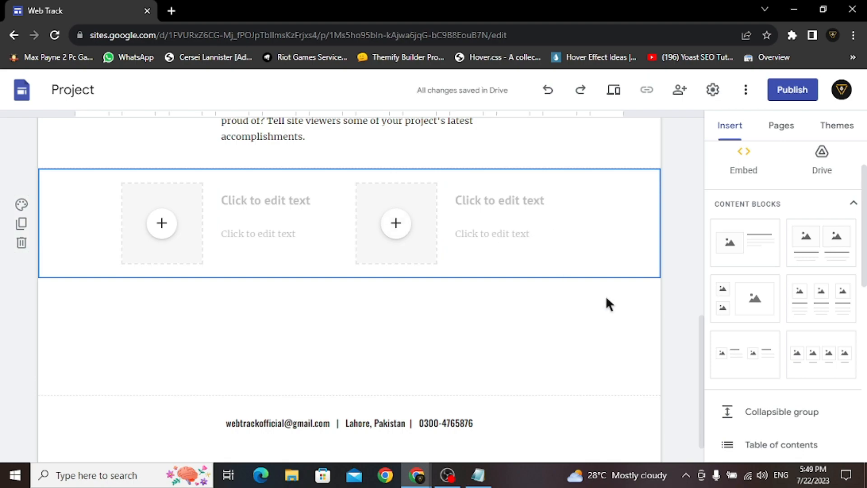
{"action": "left_click", "coordinate": [778, 126]}
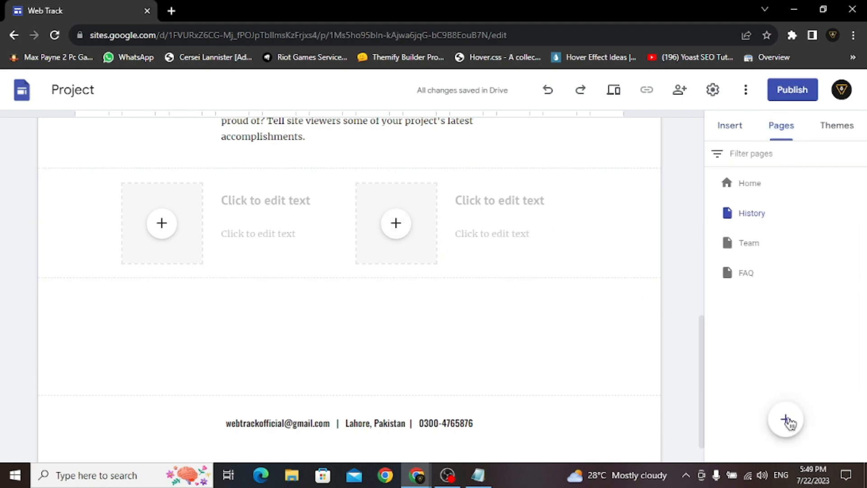
- Add a new untitled page nested under History
{"action": "left_click", "coordinate": [786, 420]}
{"action": "left_click", "coordinate": [677, 314]}
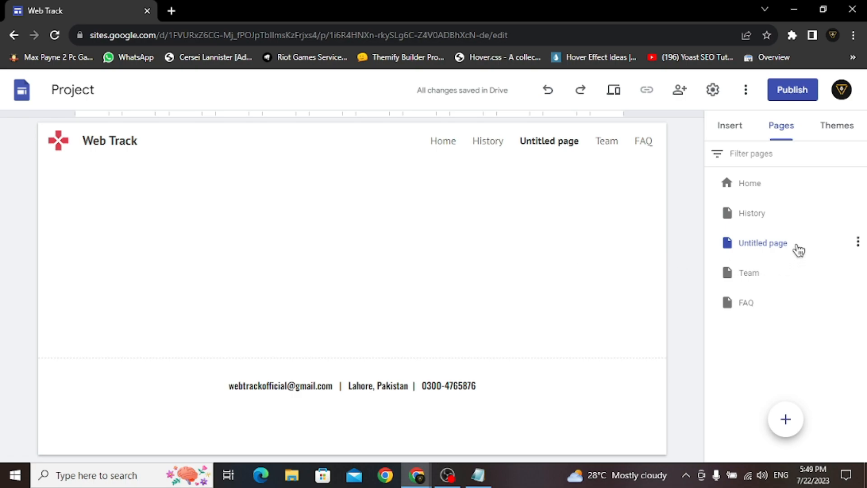
{"action": "left_click_drag", "start_coordinate": [818, 244], "coordinate": [823, 217]}
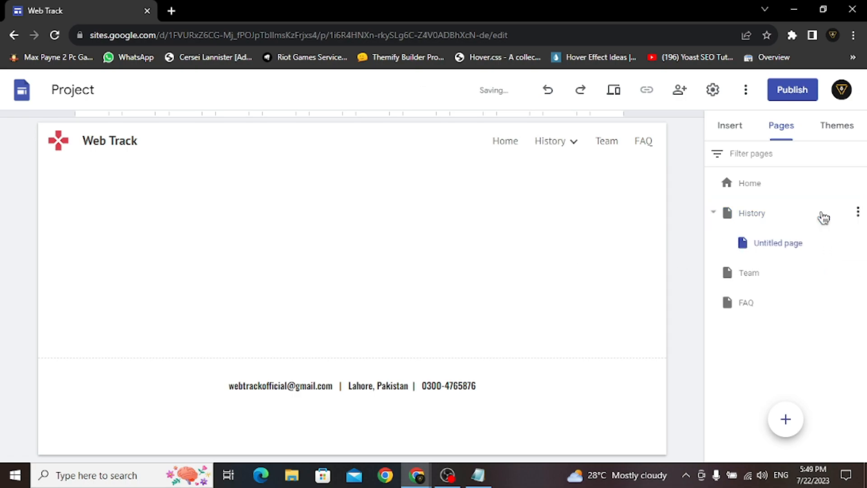
{"action": "mouse_move", "coordinate": [574, 145]}
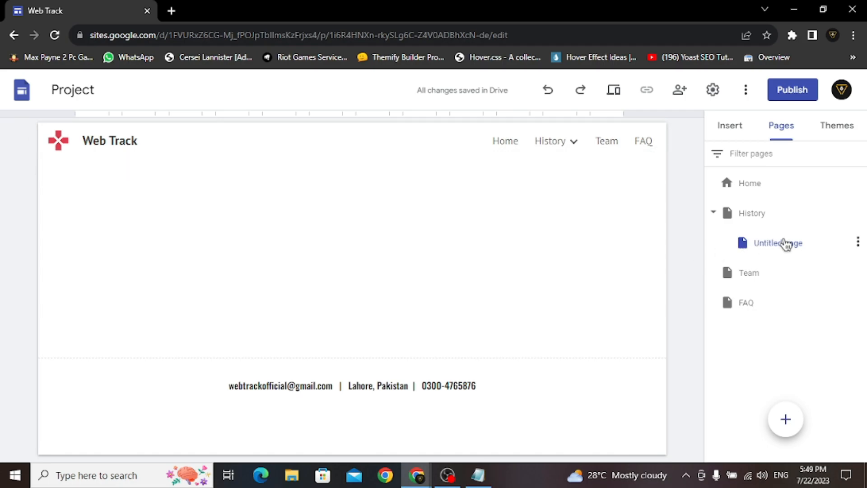
- Delete the Untitled subpage and the History, Team and FAQ pages, then preview the site
{"action": "left_click", "coordinate": [857, 242]}
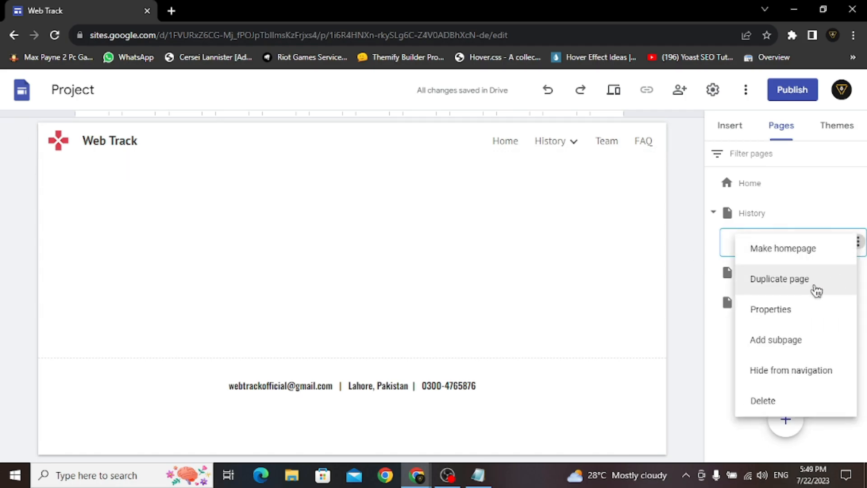
{"action": "left_click", "coordinate": [784, 402]}
{"action": "left_click", "coordinate": [857, 212]}
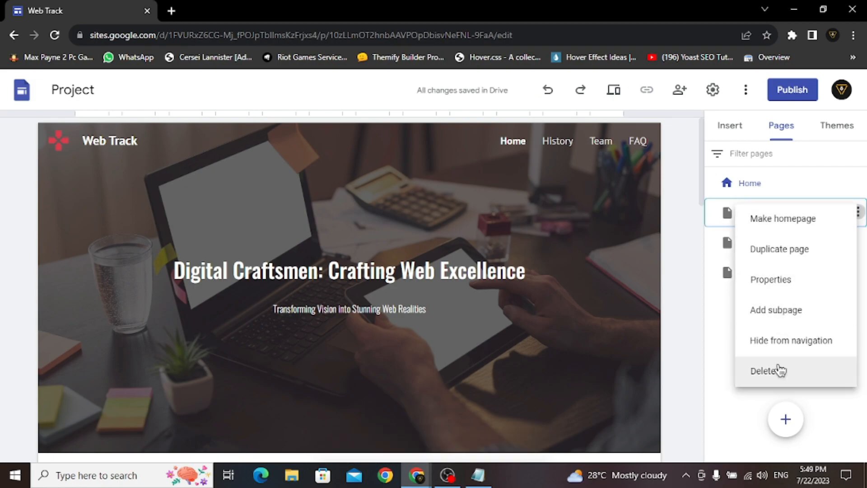
{"action": "left_click", "coordinate": [779, 370]}
{"action": "left_click", "coordinate": [857, 212]}
{"action": "left_click", "coordinate": [801, 370]}
{"action": "left_click", "coordinate": [857, 211]}
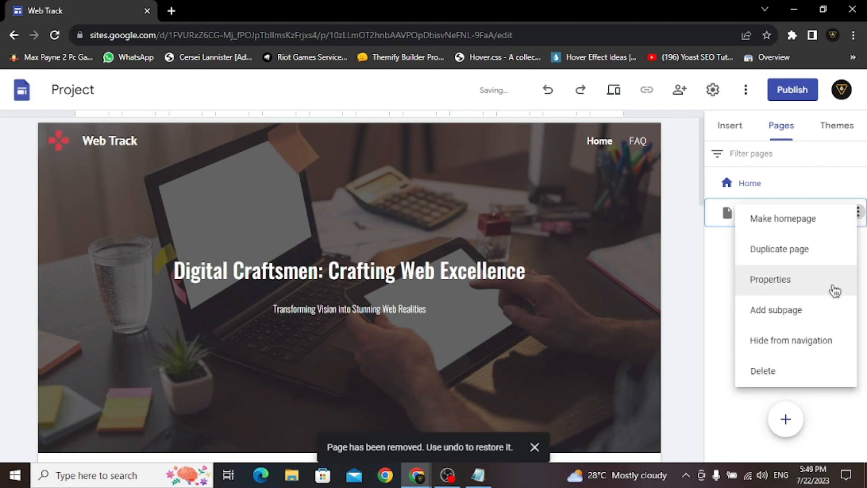
{"action": "left_click", "coordinate": [792, 369]}
{"action": "key", "text": "ctrl+shift+p"}
- Scroll the preview to the Questions? section and contact footer, then exit preview
{"action": "scroll", "coordinate": [773, 258], "scroll_direction": "down", "scroll_amount": 5}
{"action": "scroll", "coordinate": [770, 254], "scroll_direction": "down", "scroll_amount": 14}
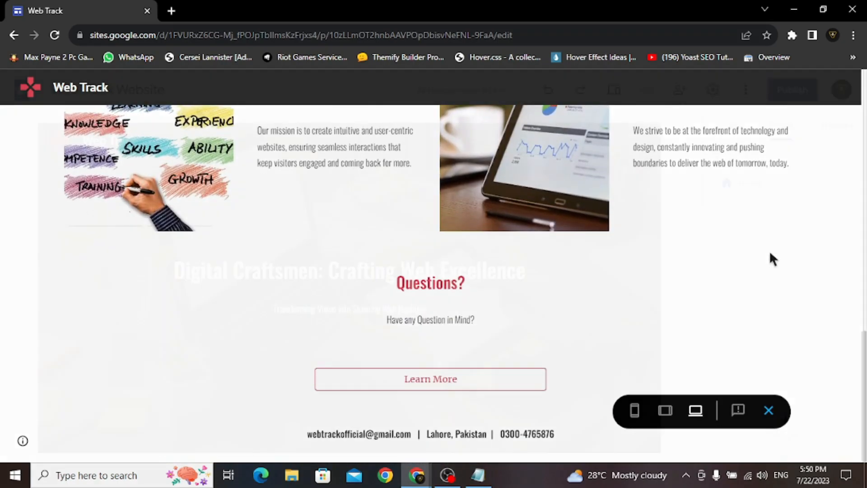
{"action": "key", "text": "Escape"}
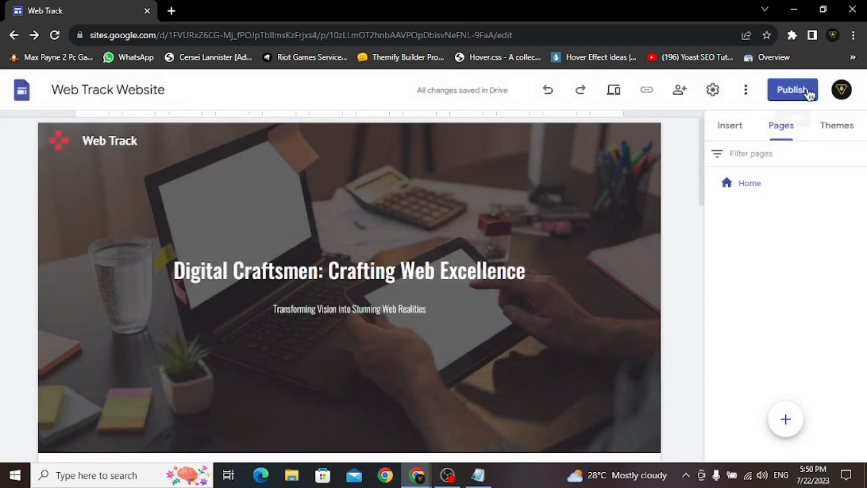
- Set the publish web address to web-track-official and publish the Web Track site
{"action": "left_click", "coordinate": [808, 93]}
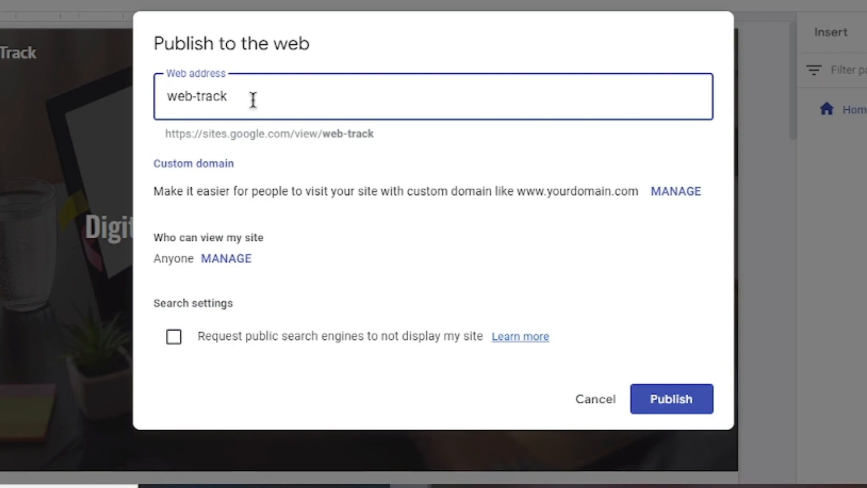
{"action": "left_click_drag", "start_coordinate": [171, 133], "coordinate": [394, 136]}
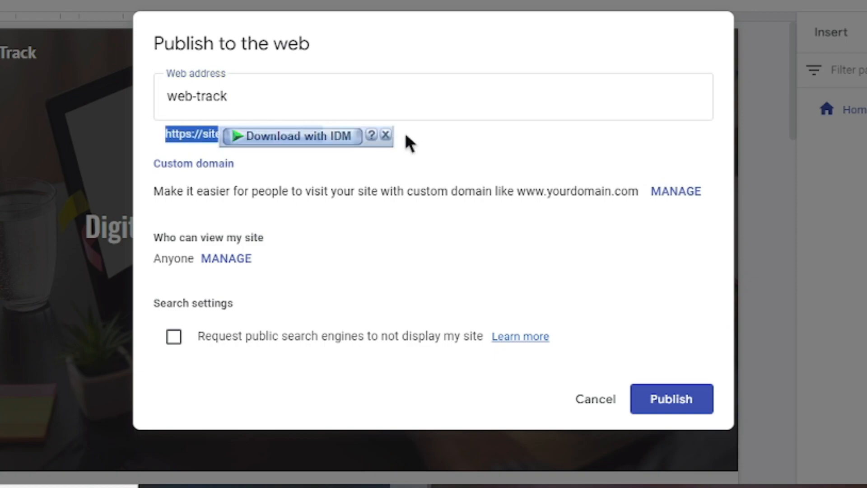
{"action": "left_click", "coordinate": [405, 138]}
{"action": "left_click", "coordinate": [283, 98]}
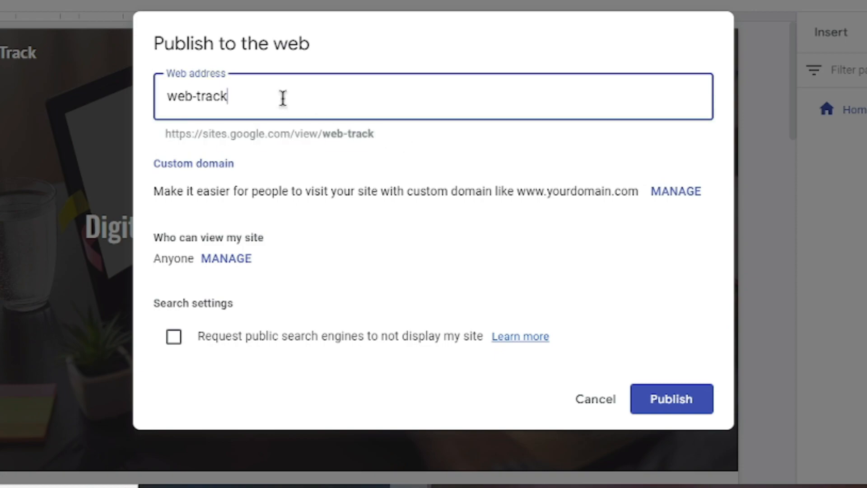
{"action": "type", "text": "-official"}
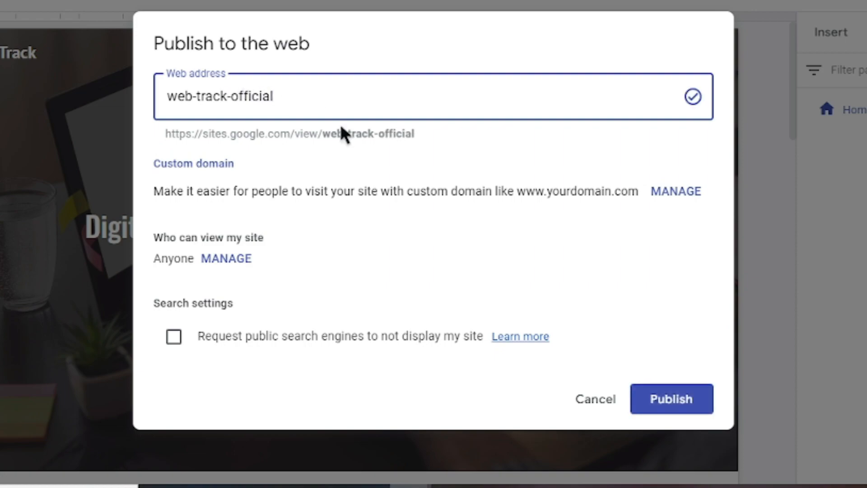
{"action": "left_click", "coordinate": [431, 153]}
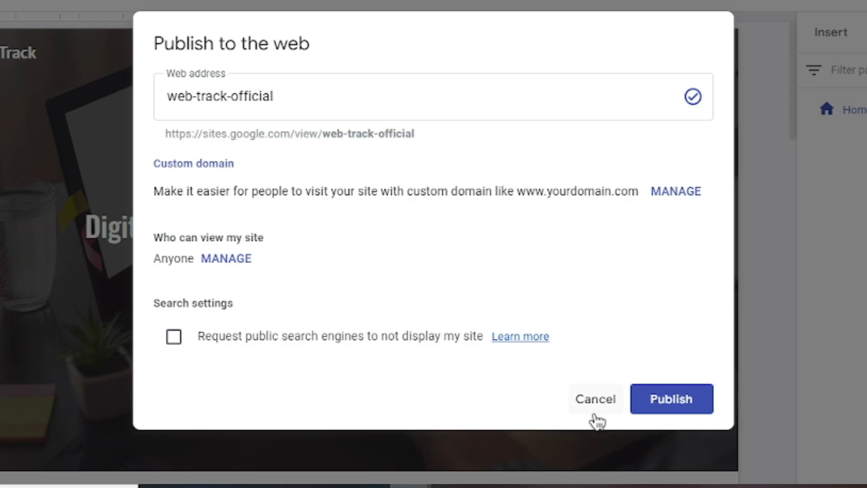
{"action": "left_click", "coordinate": [663, 399]}
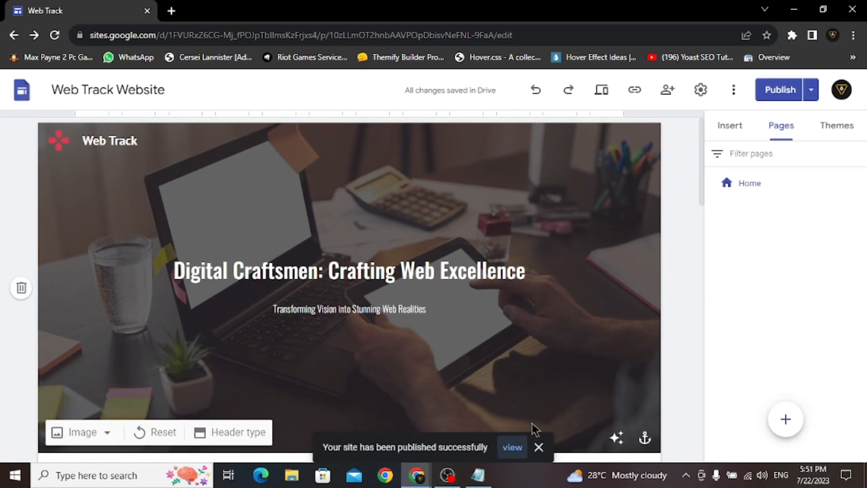
- View the live site at sites.google.com/view/web-track-official/home, scrolling down to the footer
{"action": "left_click", "coordinate": [514, 447]}
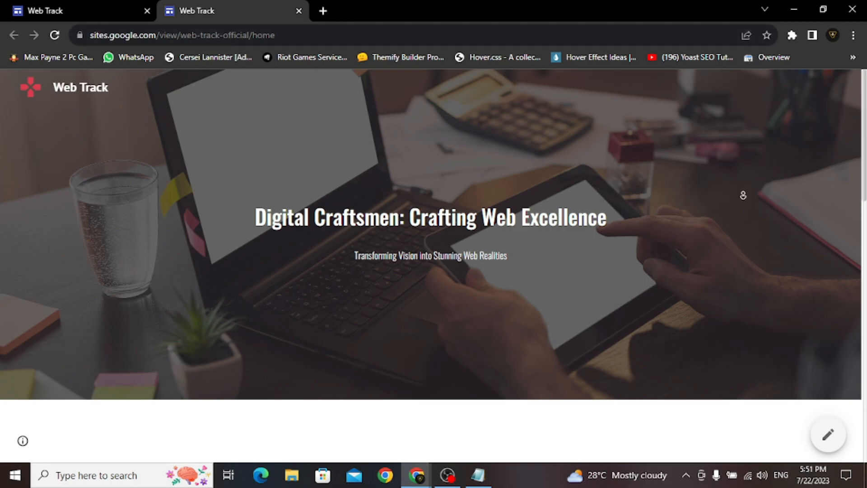
{"action": "scroll", "coordinate": [743, 194], "scroll_direction": "down", "scroll_amount": 2}
{"action": "scroll", "coordinate": [744, 207], "scroll_direction": "down", "scroll_amount": 5}
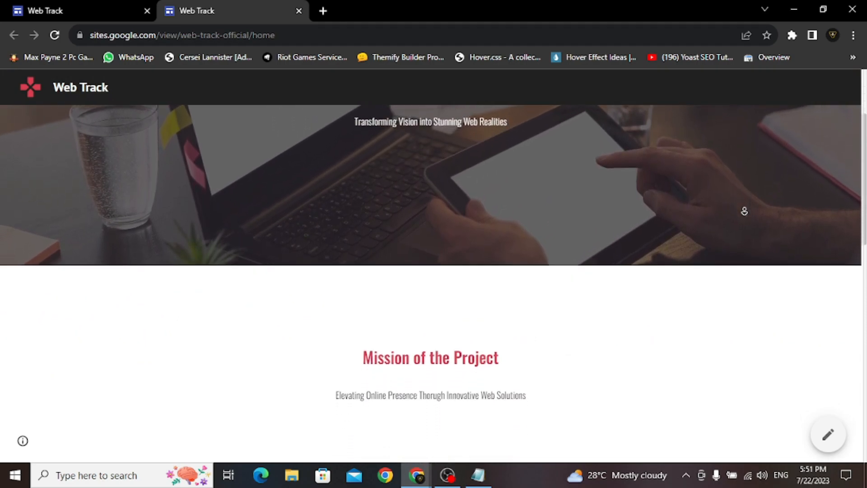
{"action": "scroll", "coordinate": [744, 212], "scroll_direction": "down", "scroll_amount": 5}
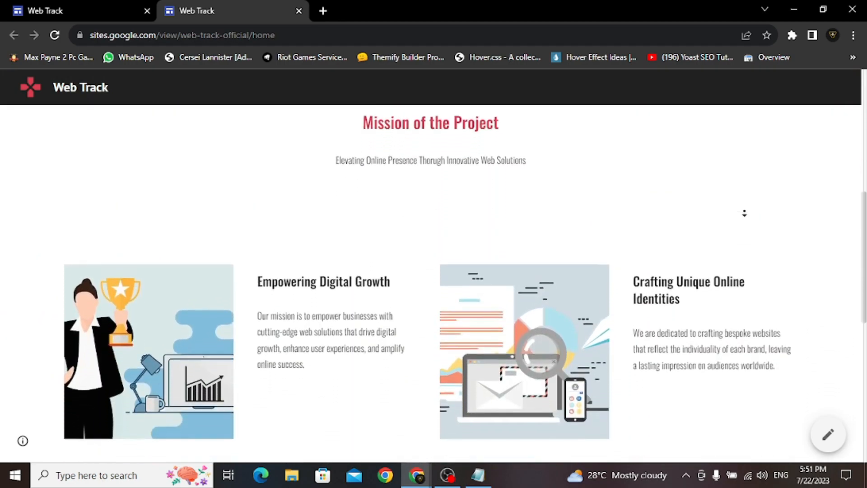
{"action": "scroll", "coordinate": [744, 212], "scroll_direction": "down", "scroll_amount": 5}
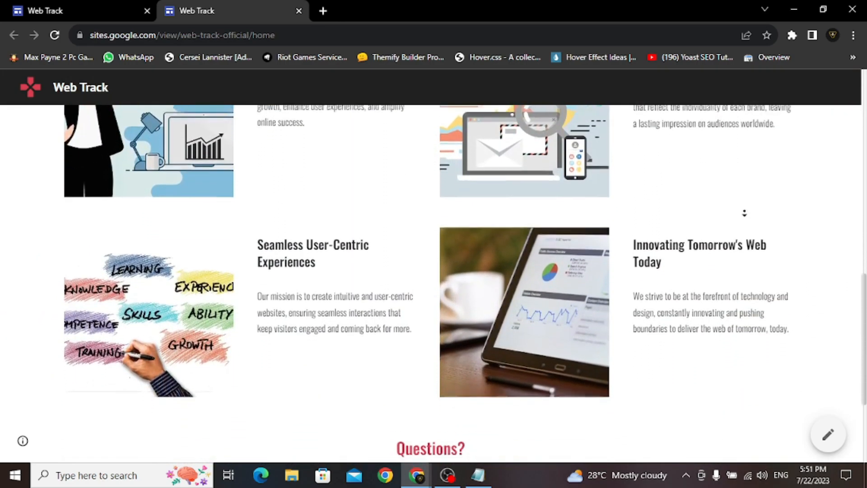
{"action": "scroll", "coordinate": [744, 213], "scroll_direction": "down", "scroll_amount": 1}
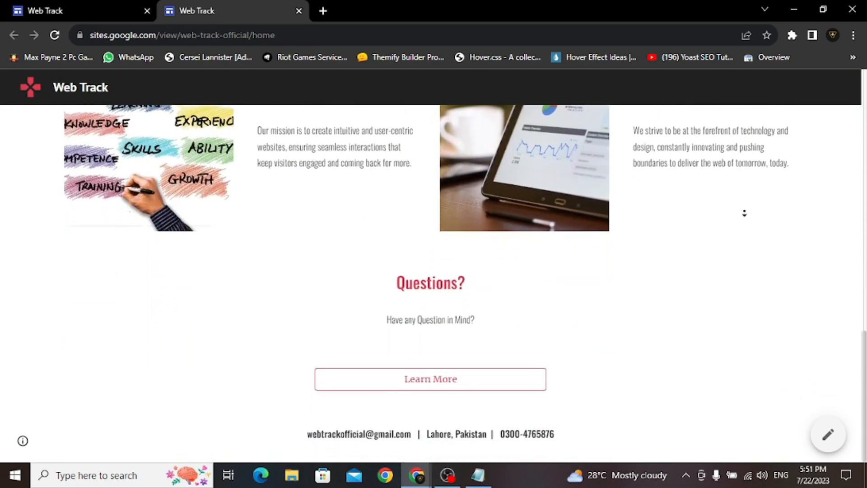